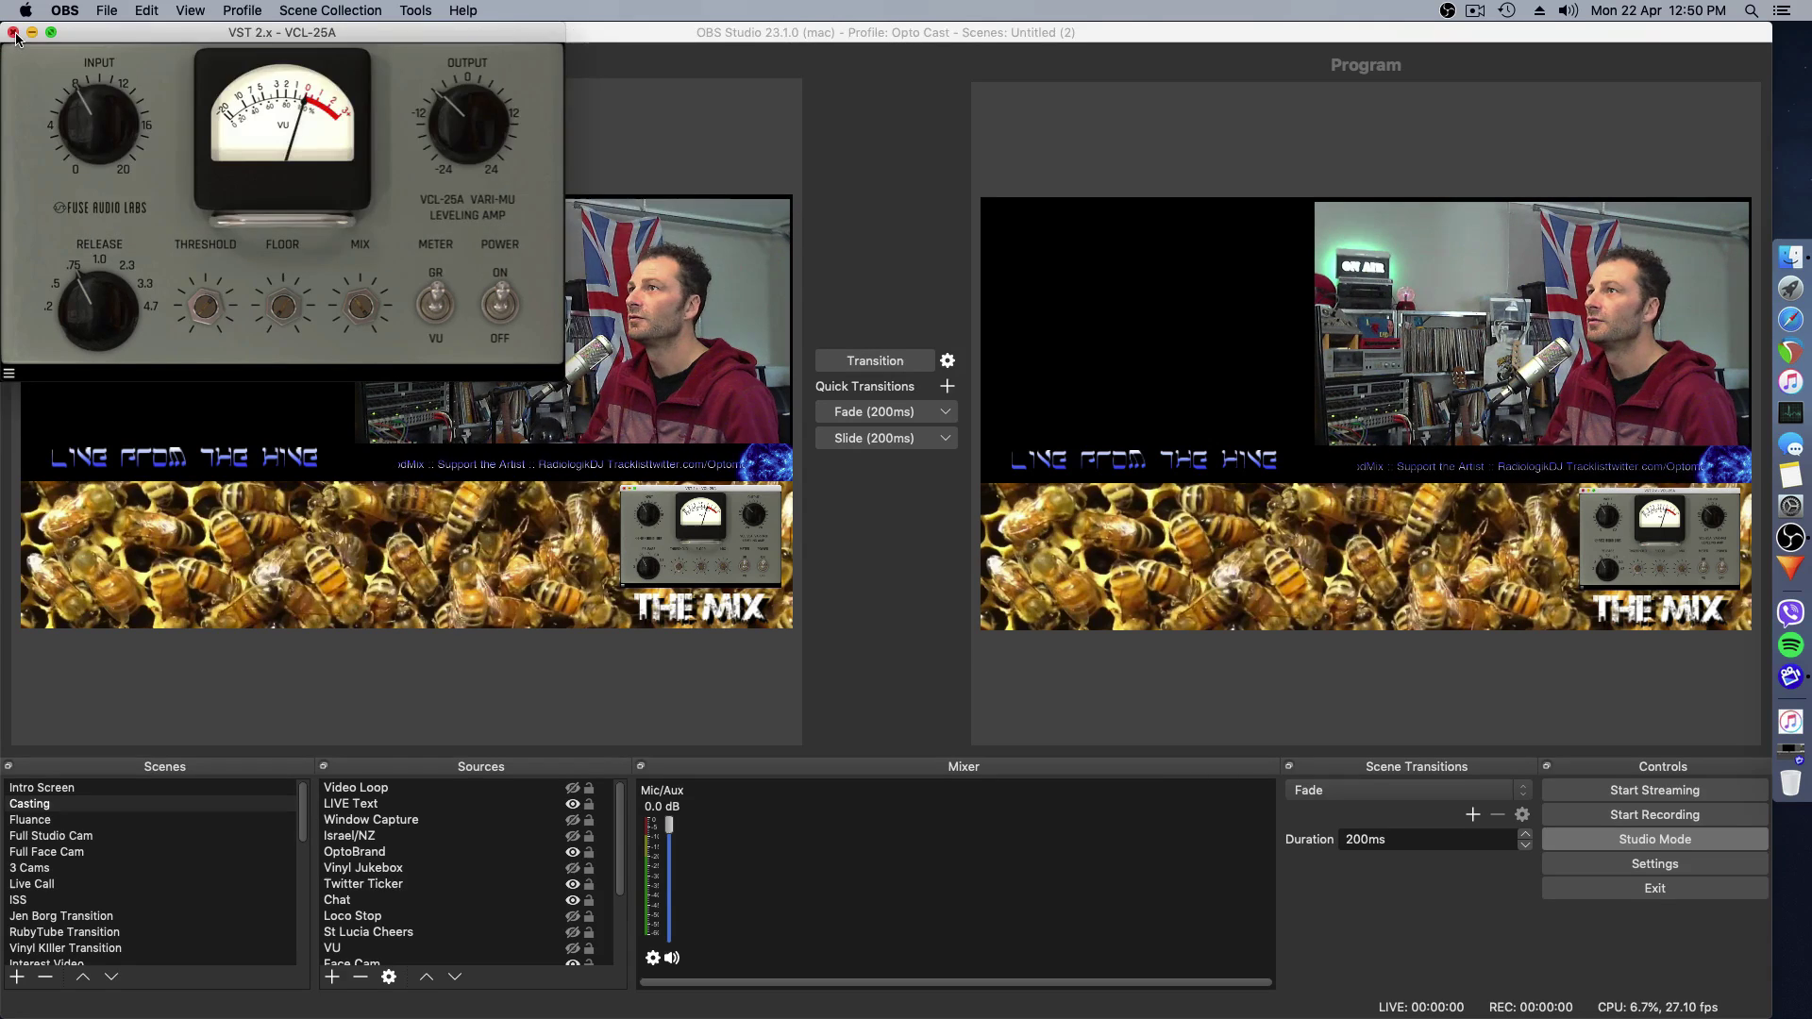
# - Close the VST plugin window and export the Opto Cast profile to the Desktop
pyautogui.click(13, 33)
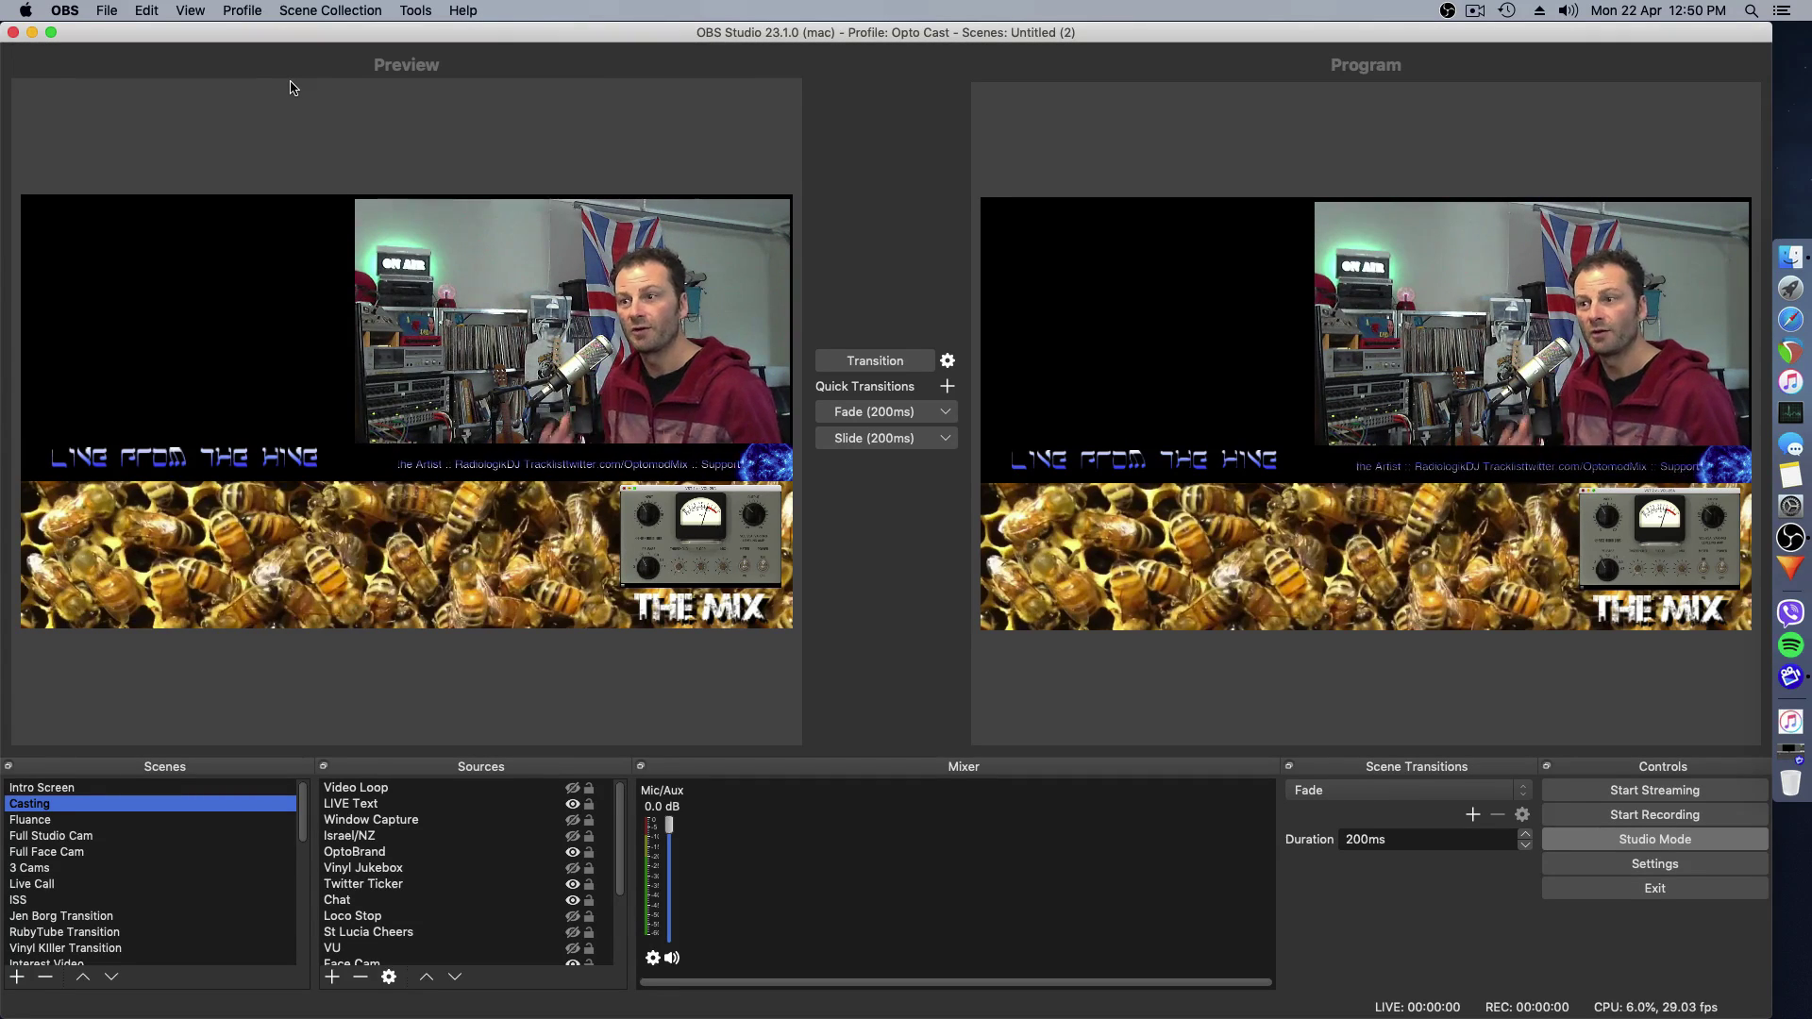
pyautogui.click(242, 11)
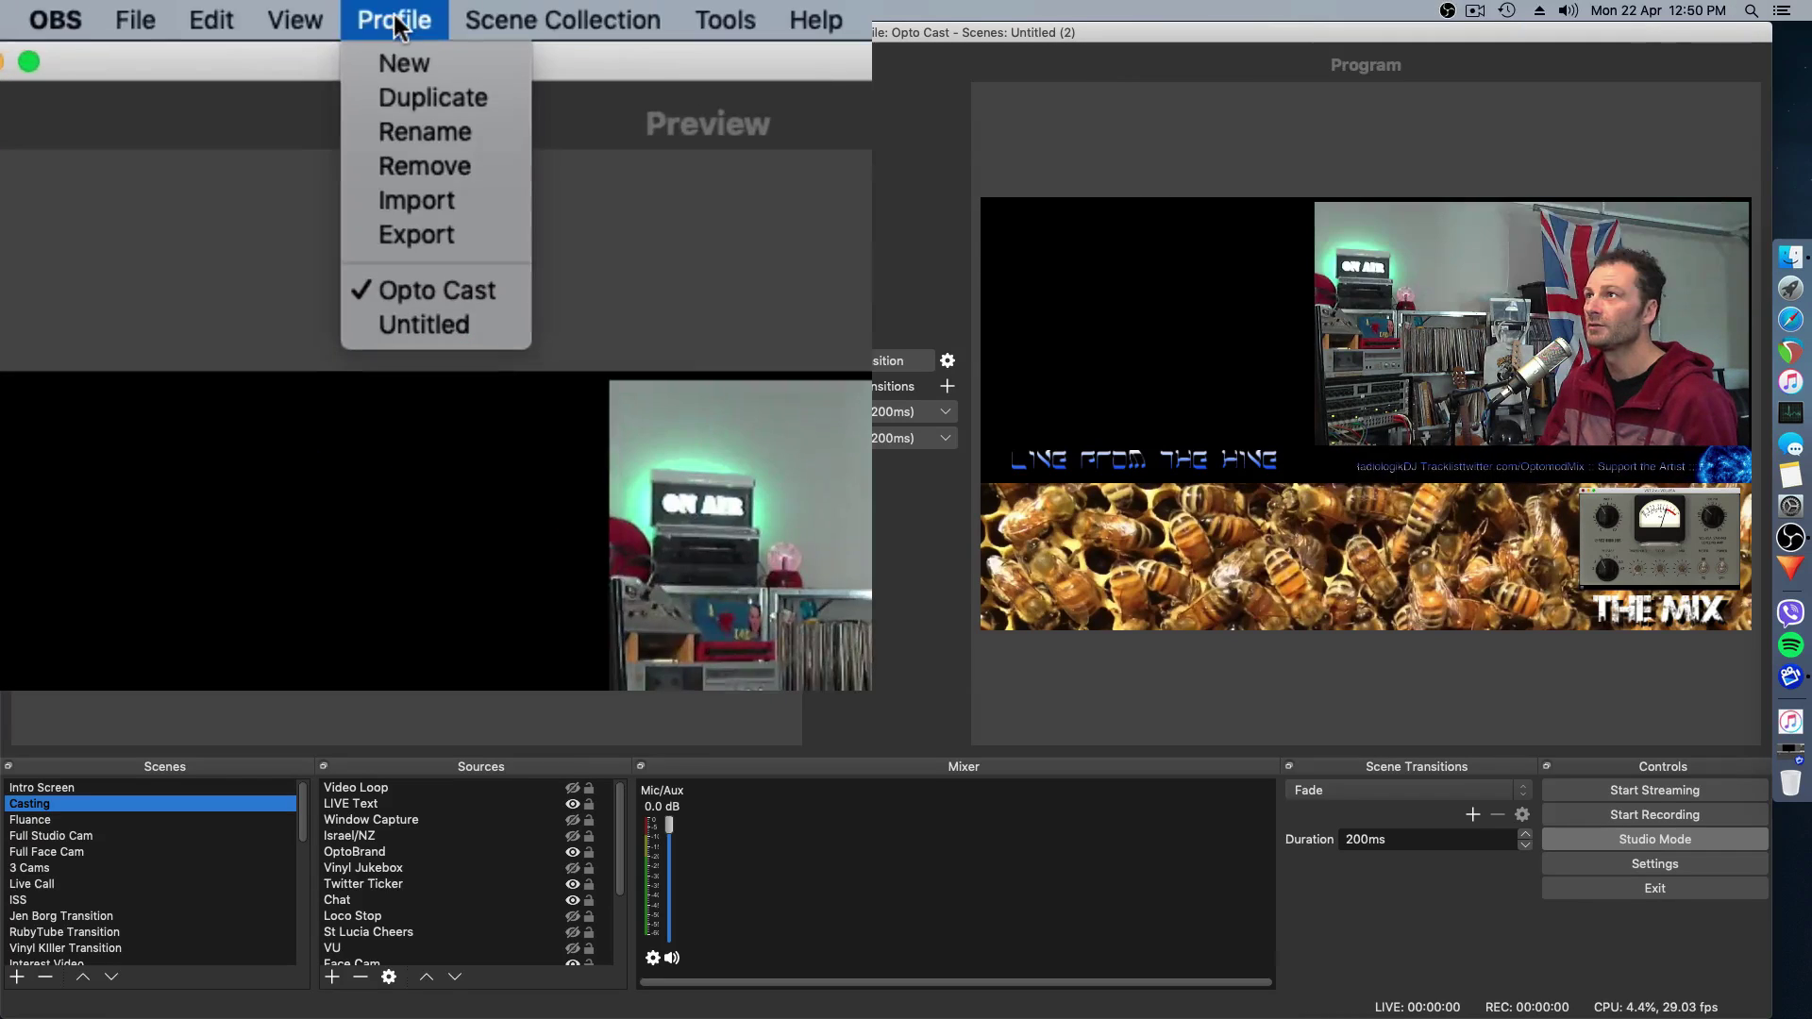
pyautogui.click(449, 243)
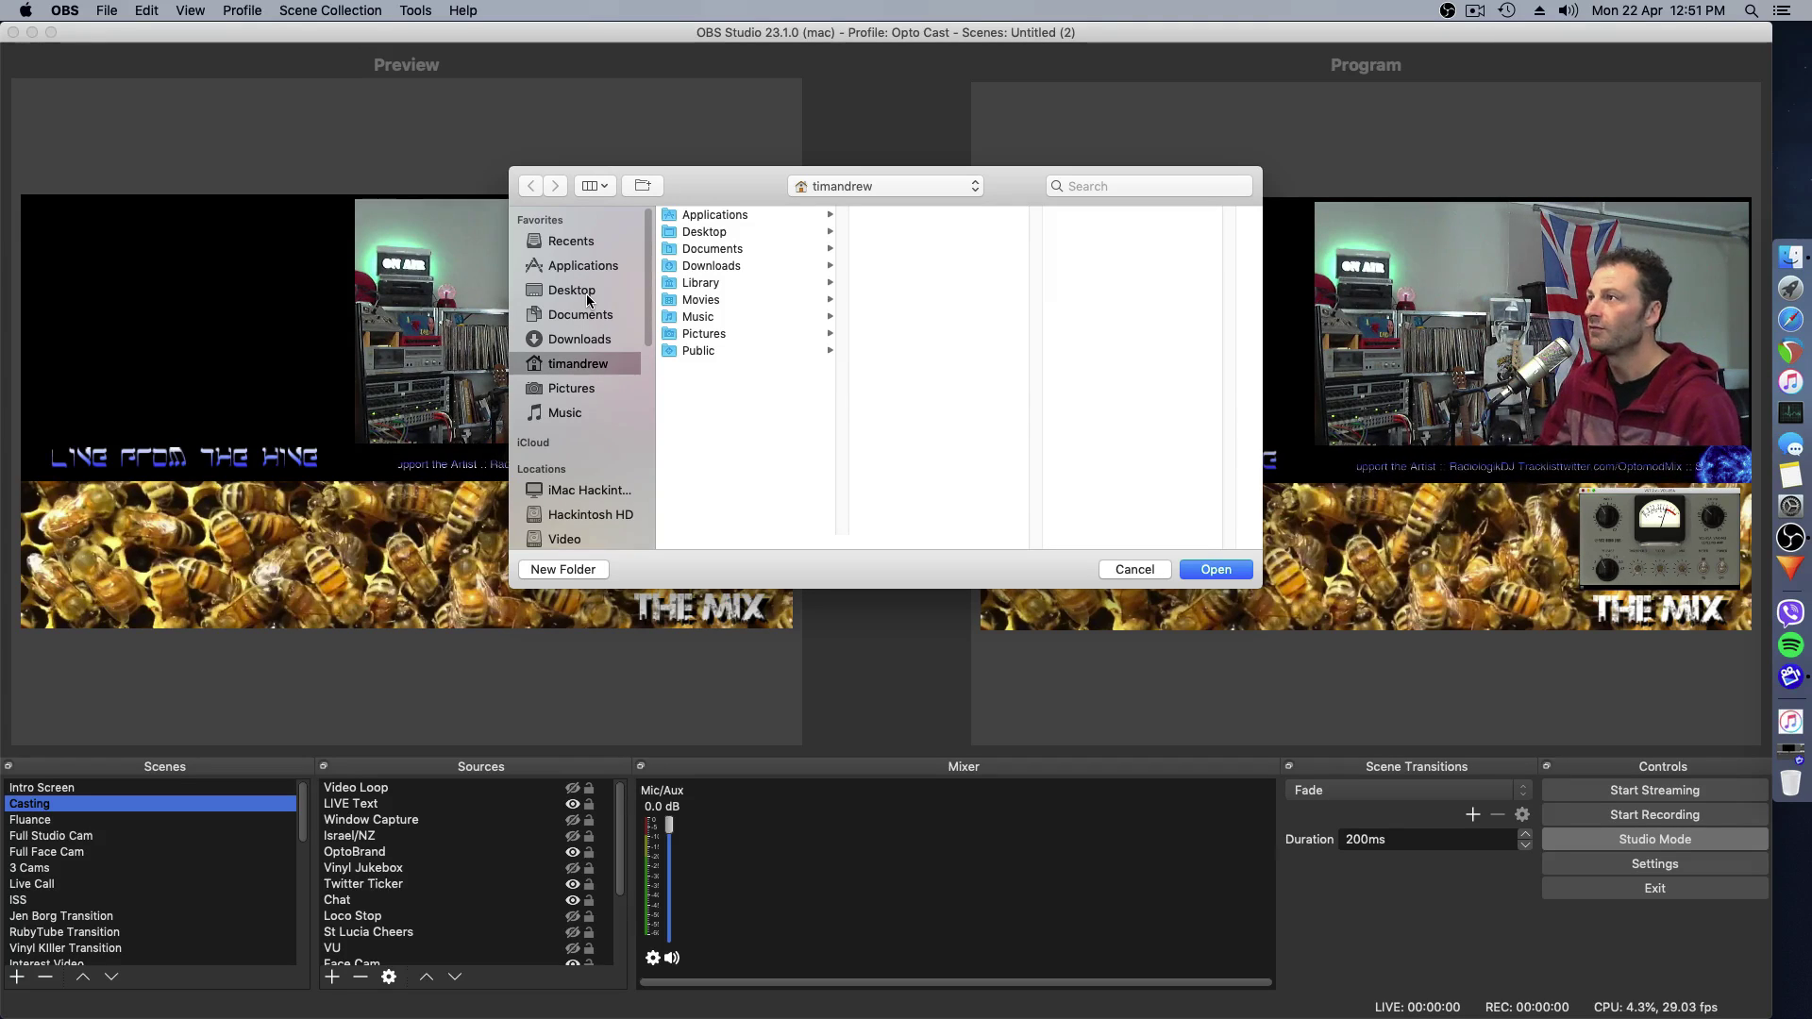
pyautogui.click(589, 300)
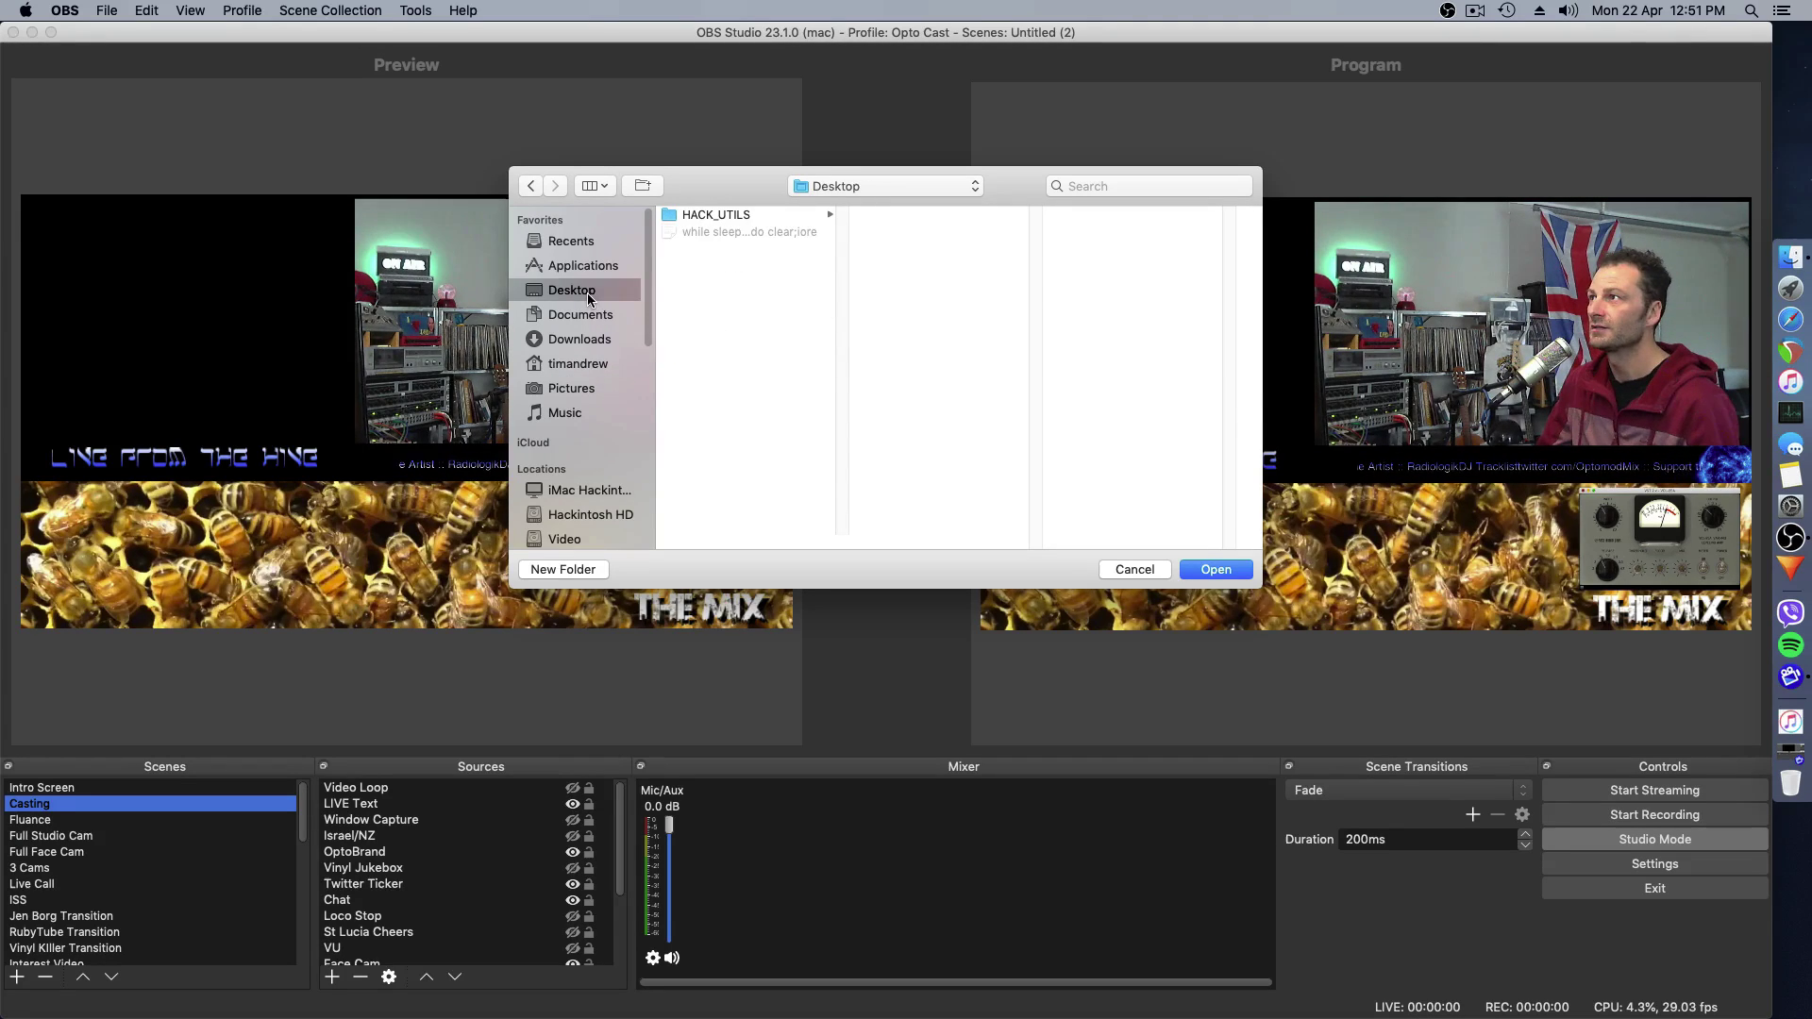
pyautogui.click(1209, 569)
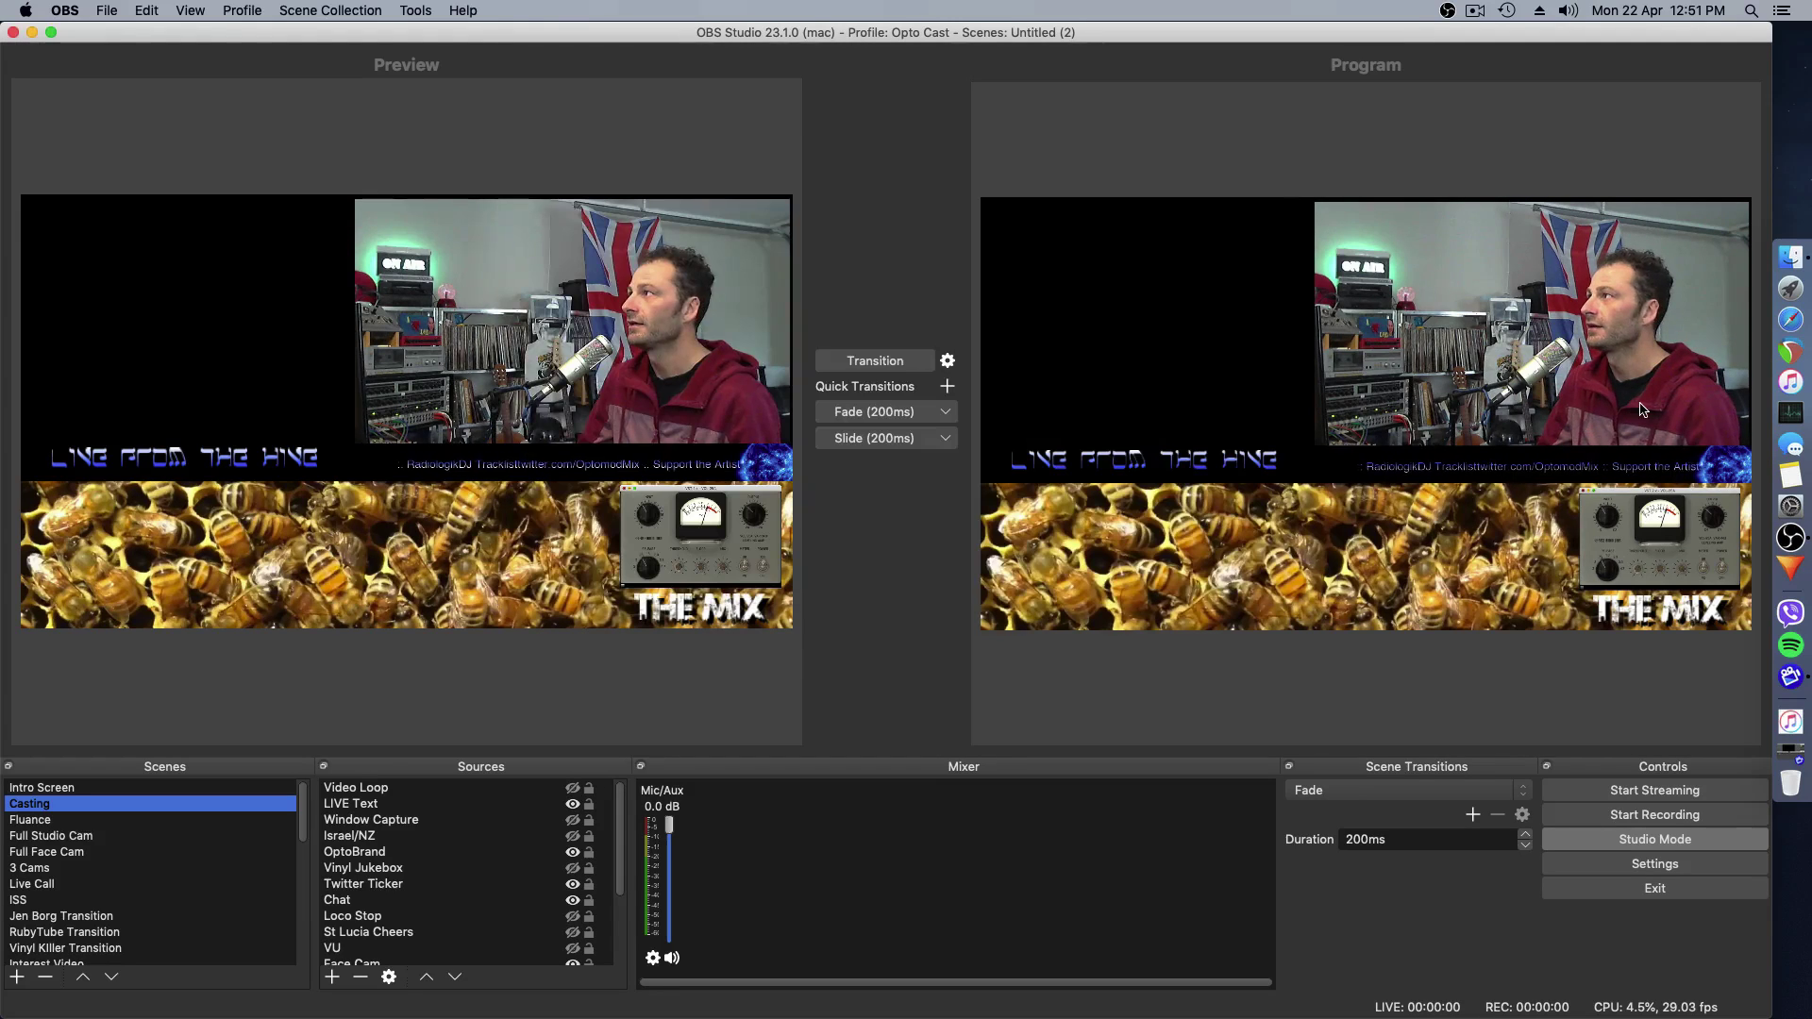
# - In Finder, view the Desktop's Opto_Cast folder containing basic.ini and the three encoder/service JSON files
pyautogui.click(1791, 255)
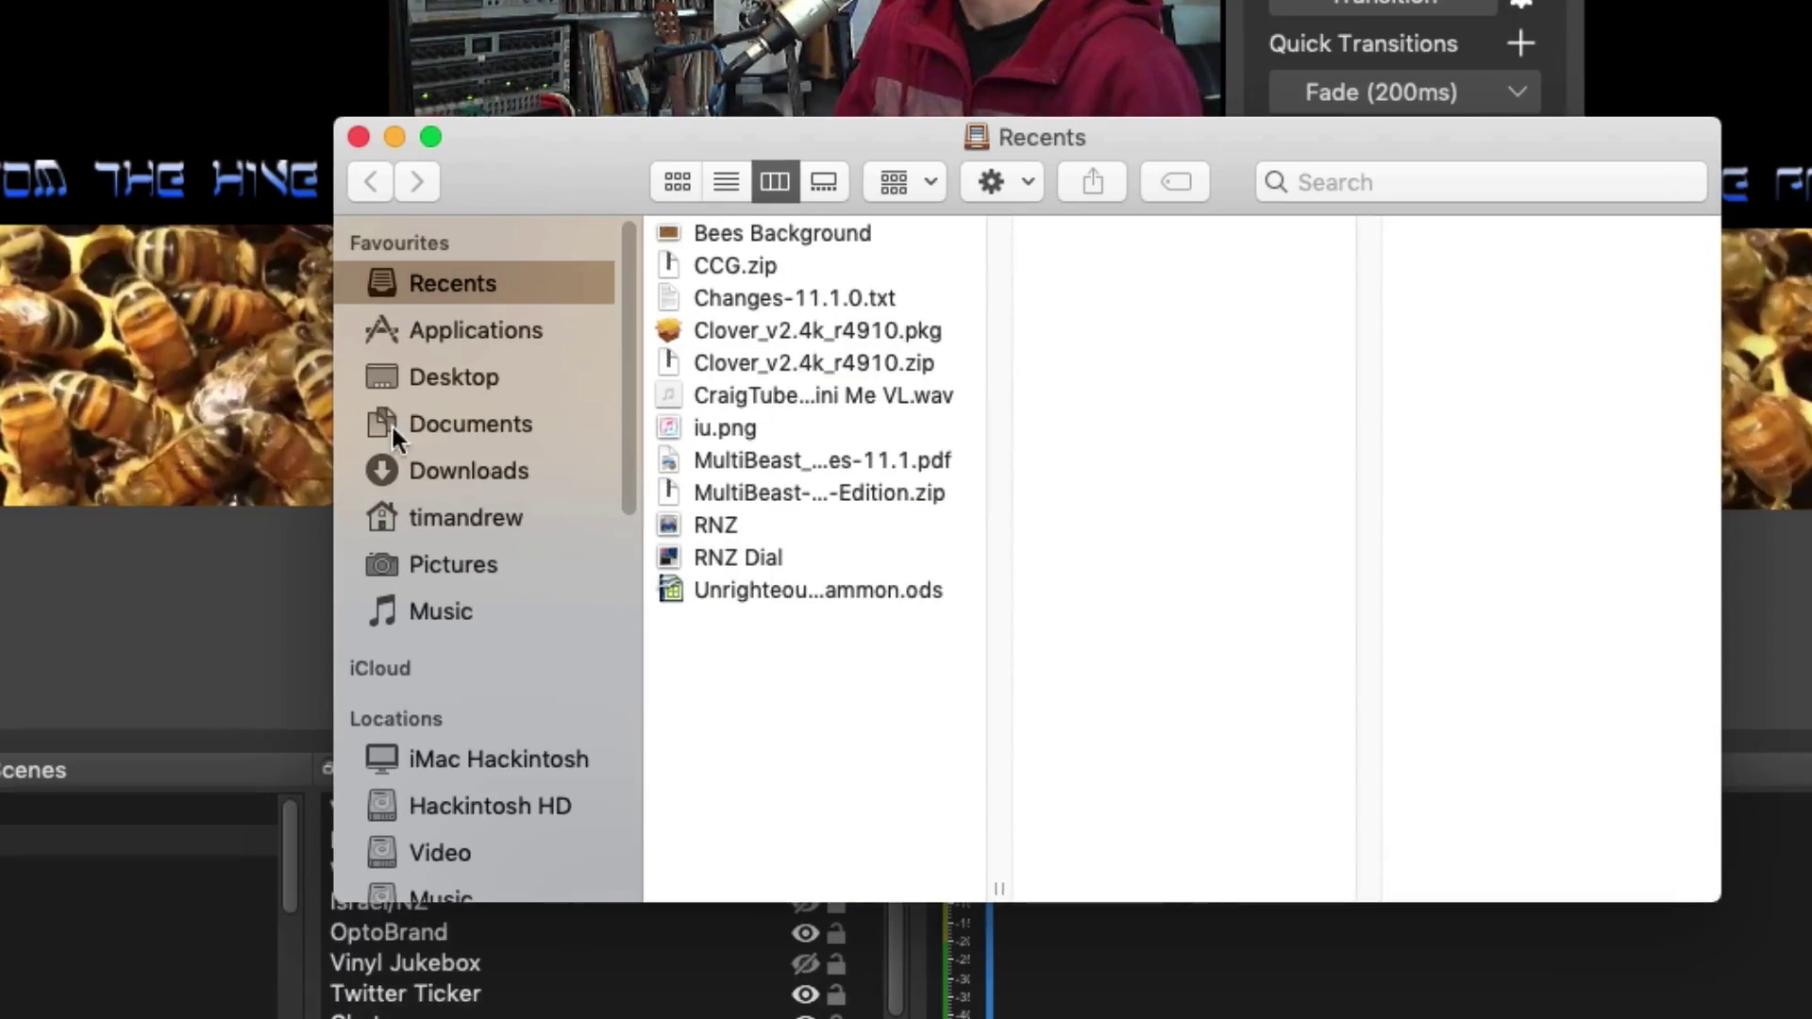
pyautogui.click(447, 377)
pyautogui.click(821, 269)
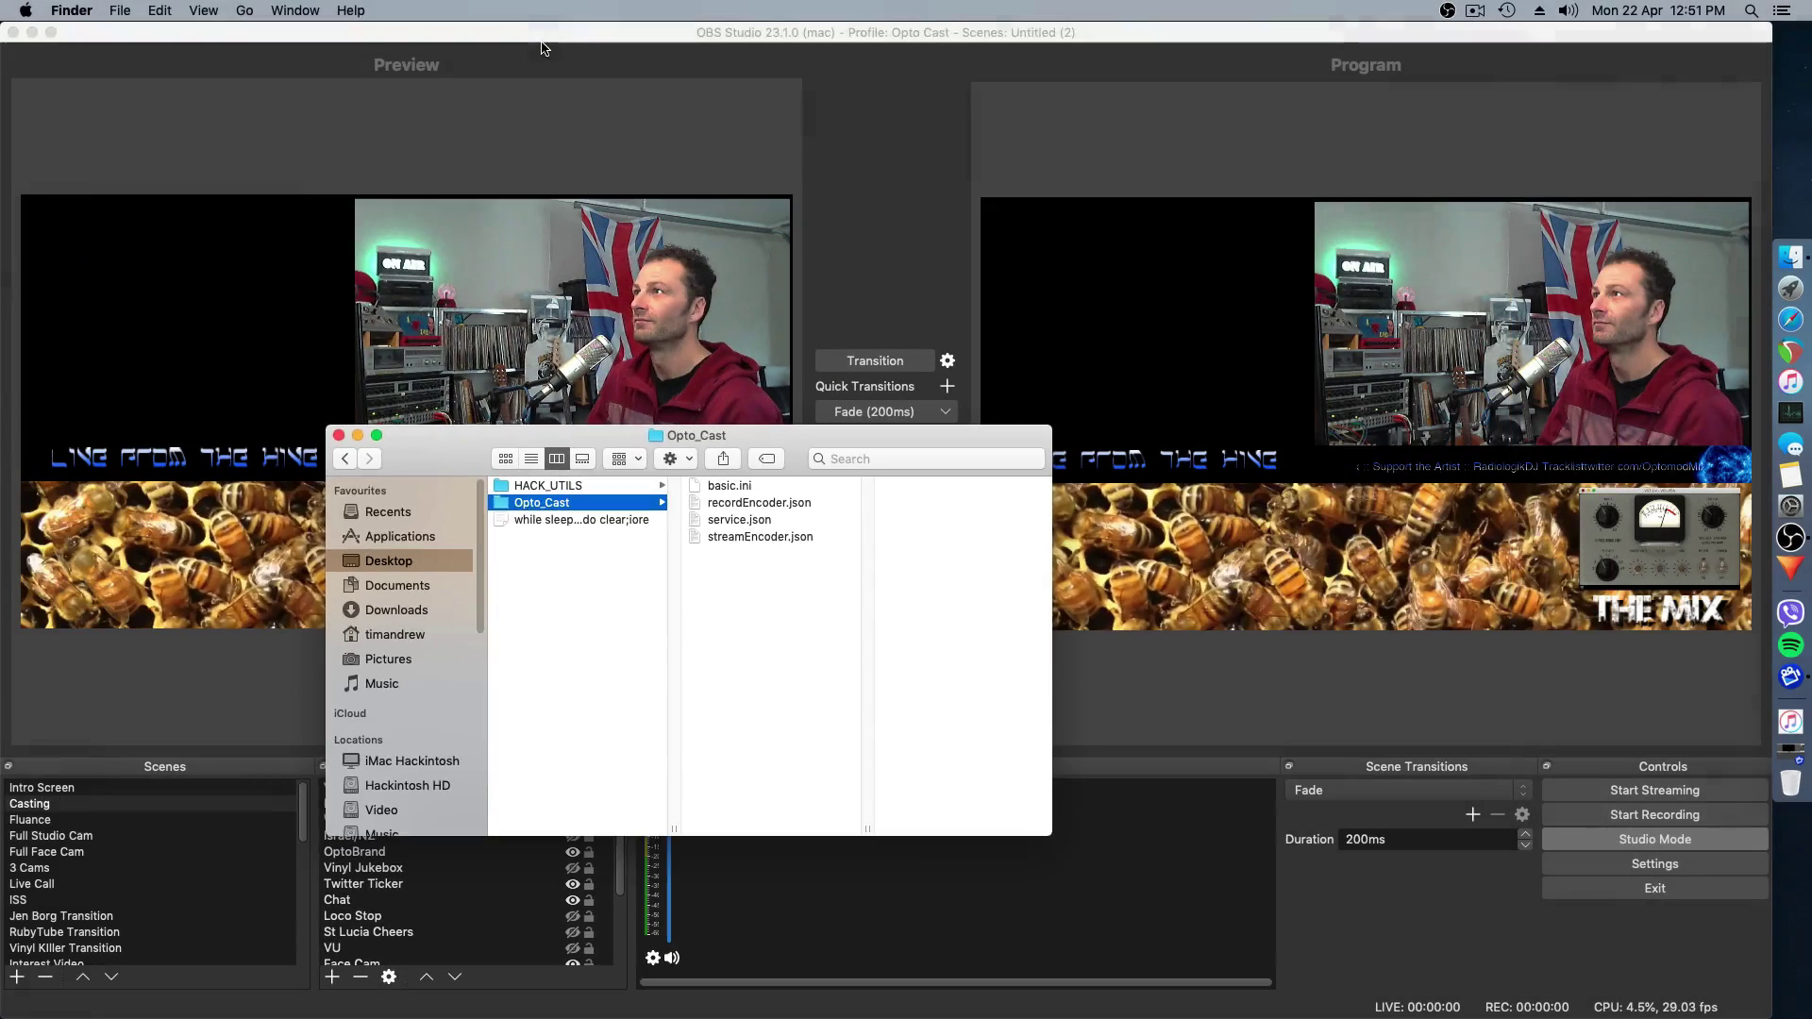
# - Export the Untitled (2) scene collection to the Desktop under the name 'OBS Scenes'
pyautogui.click(358, 136)
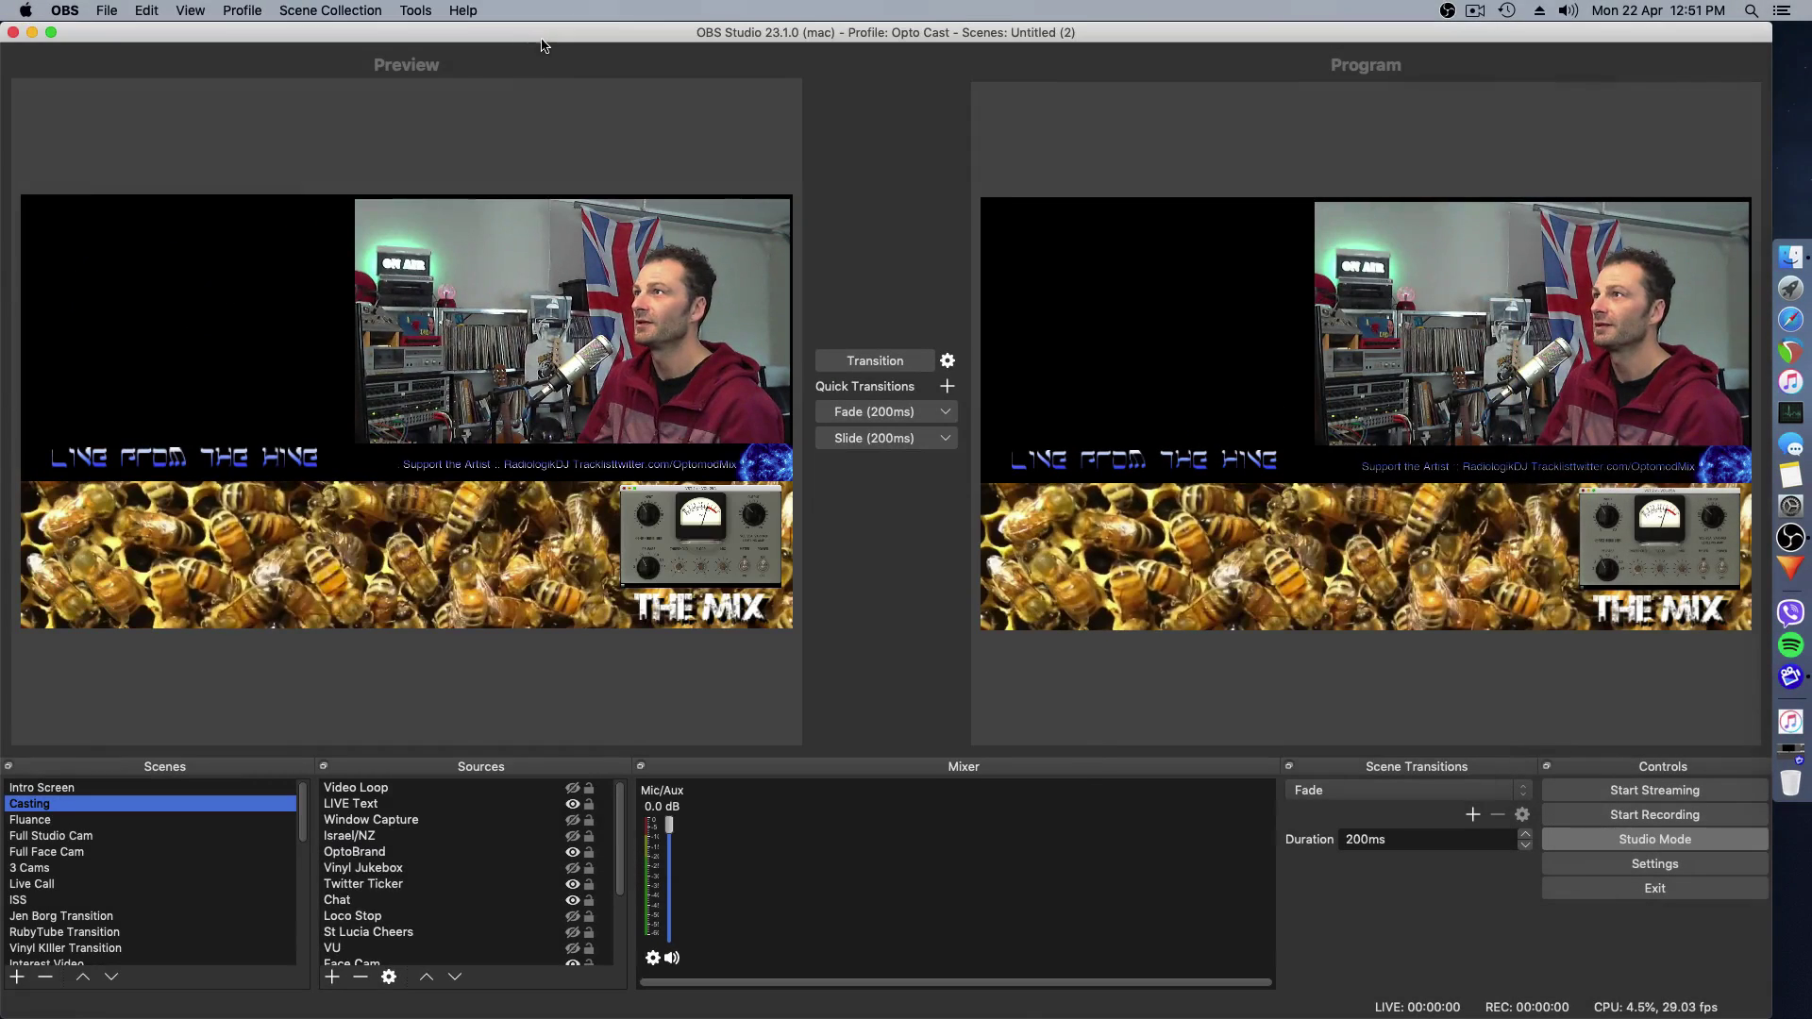
pyautogui.click(331, 11)
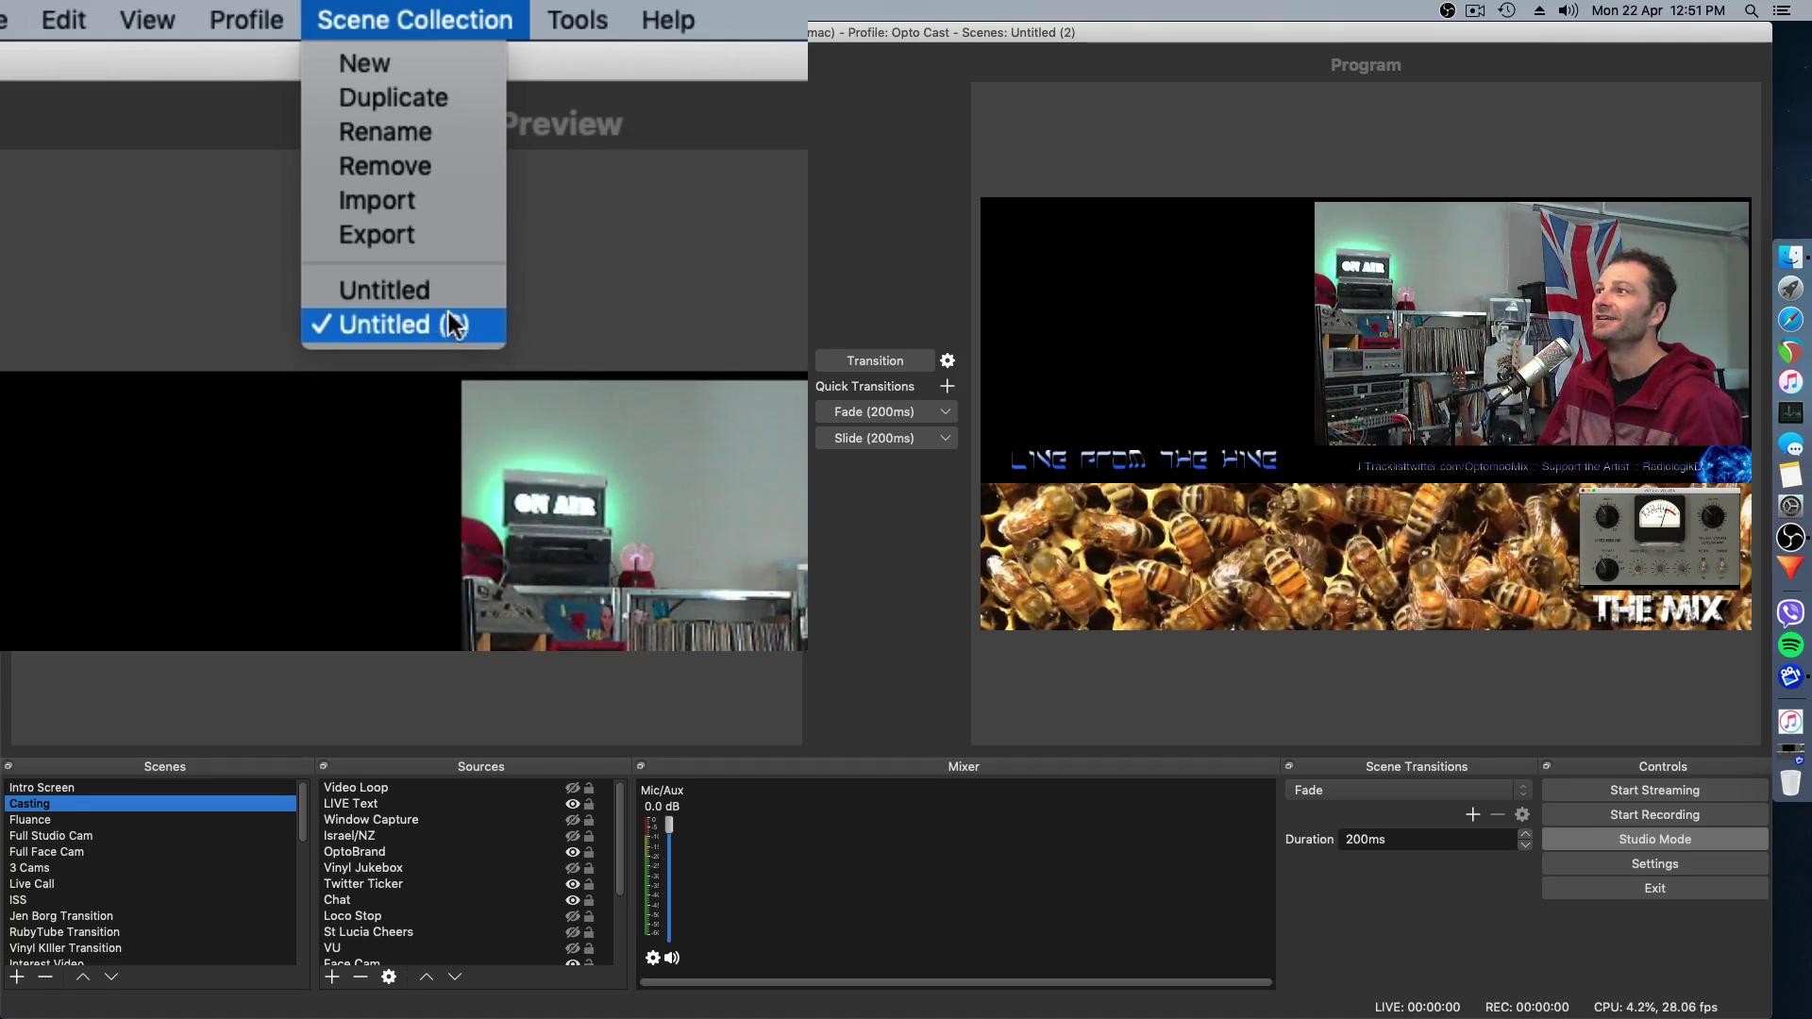
pyautogui.click(446, 238)
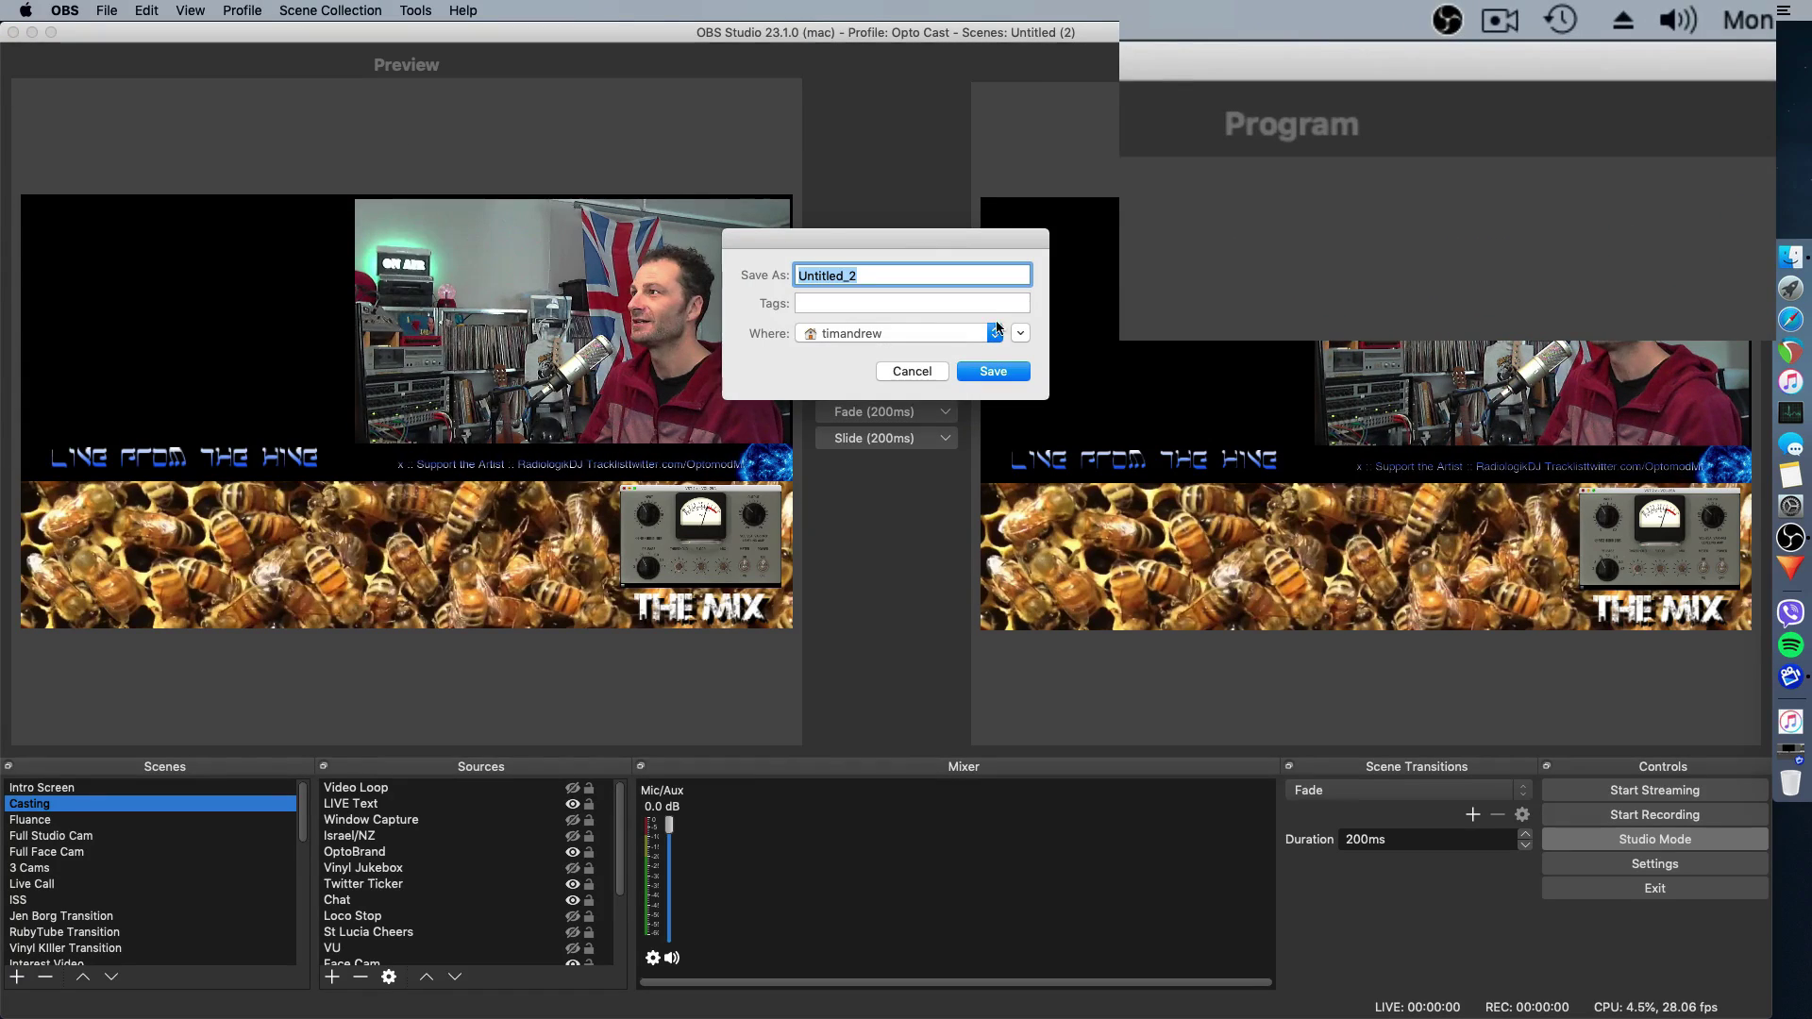
pyautogui.click(996, 331)
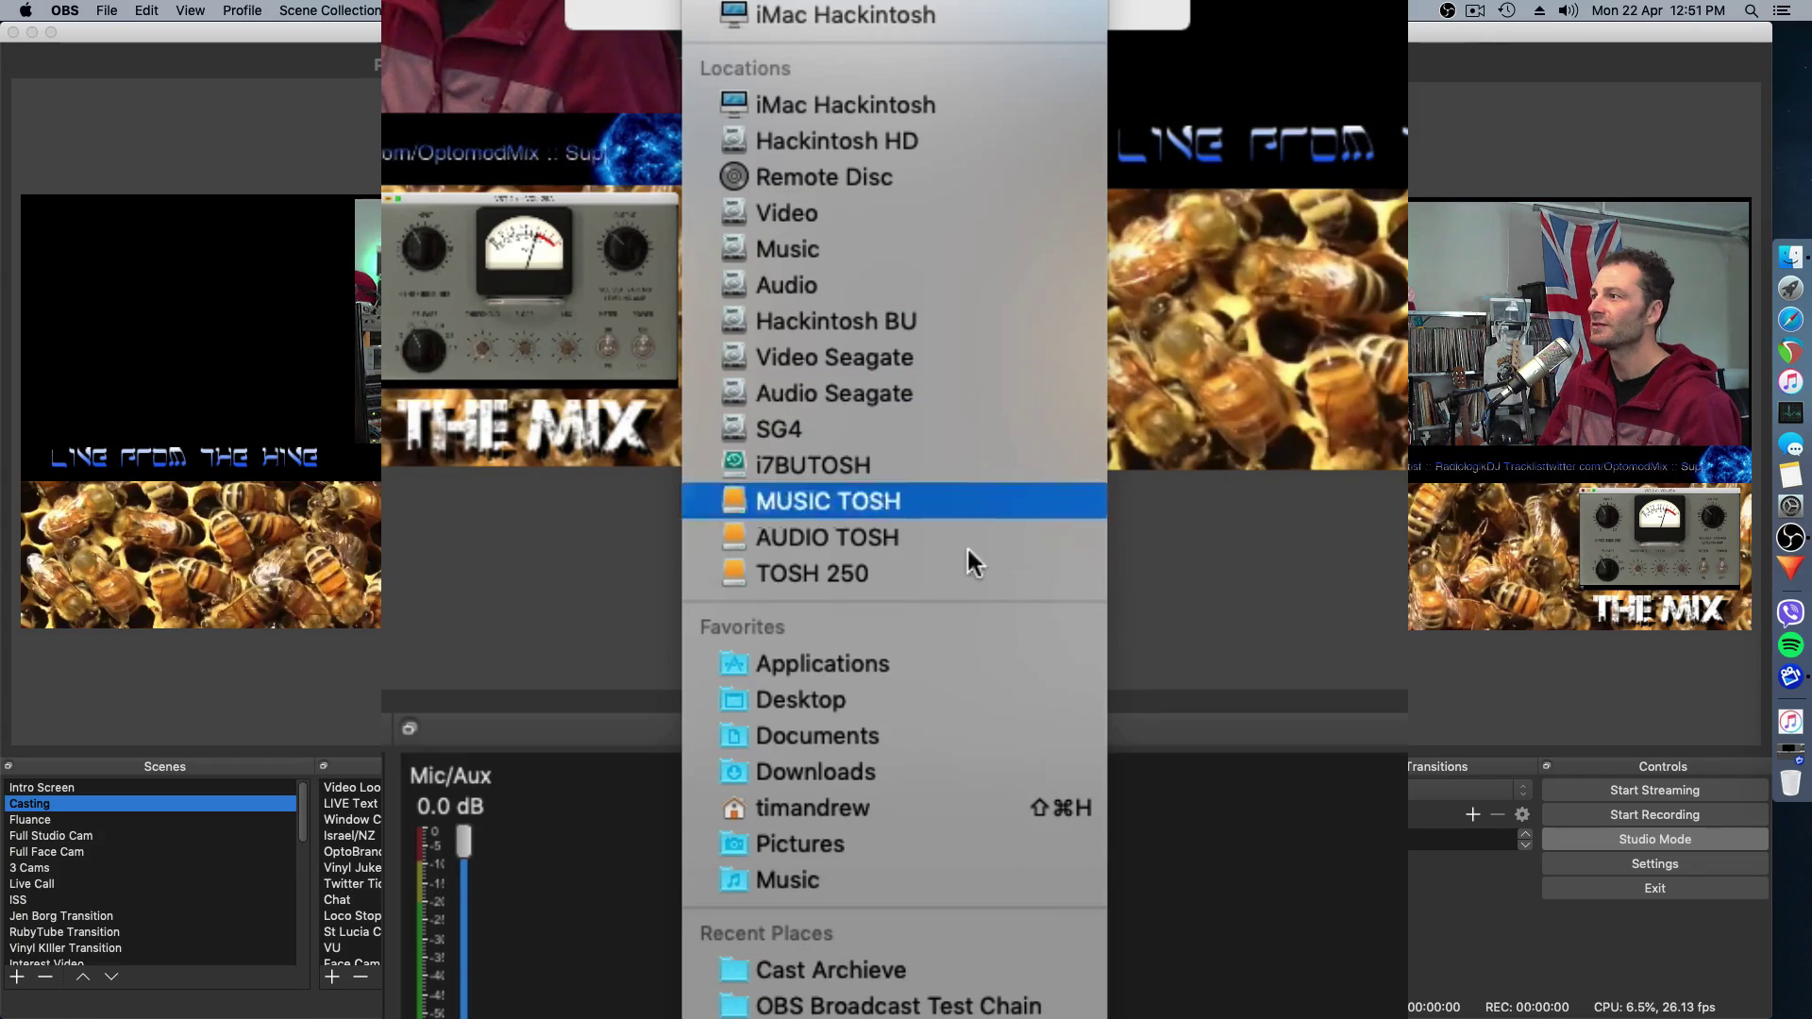
pyautogui.click(927, 699)
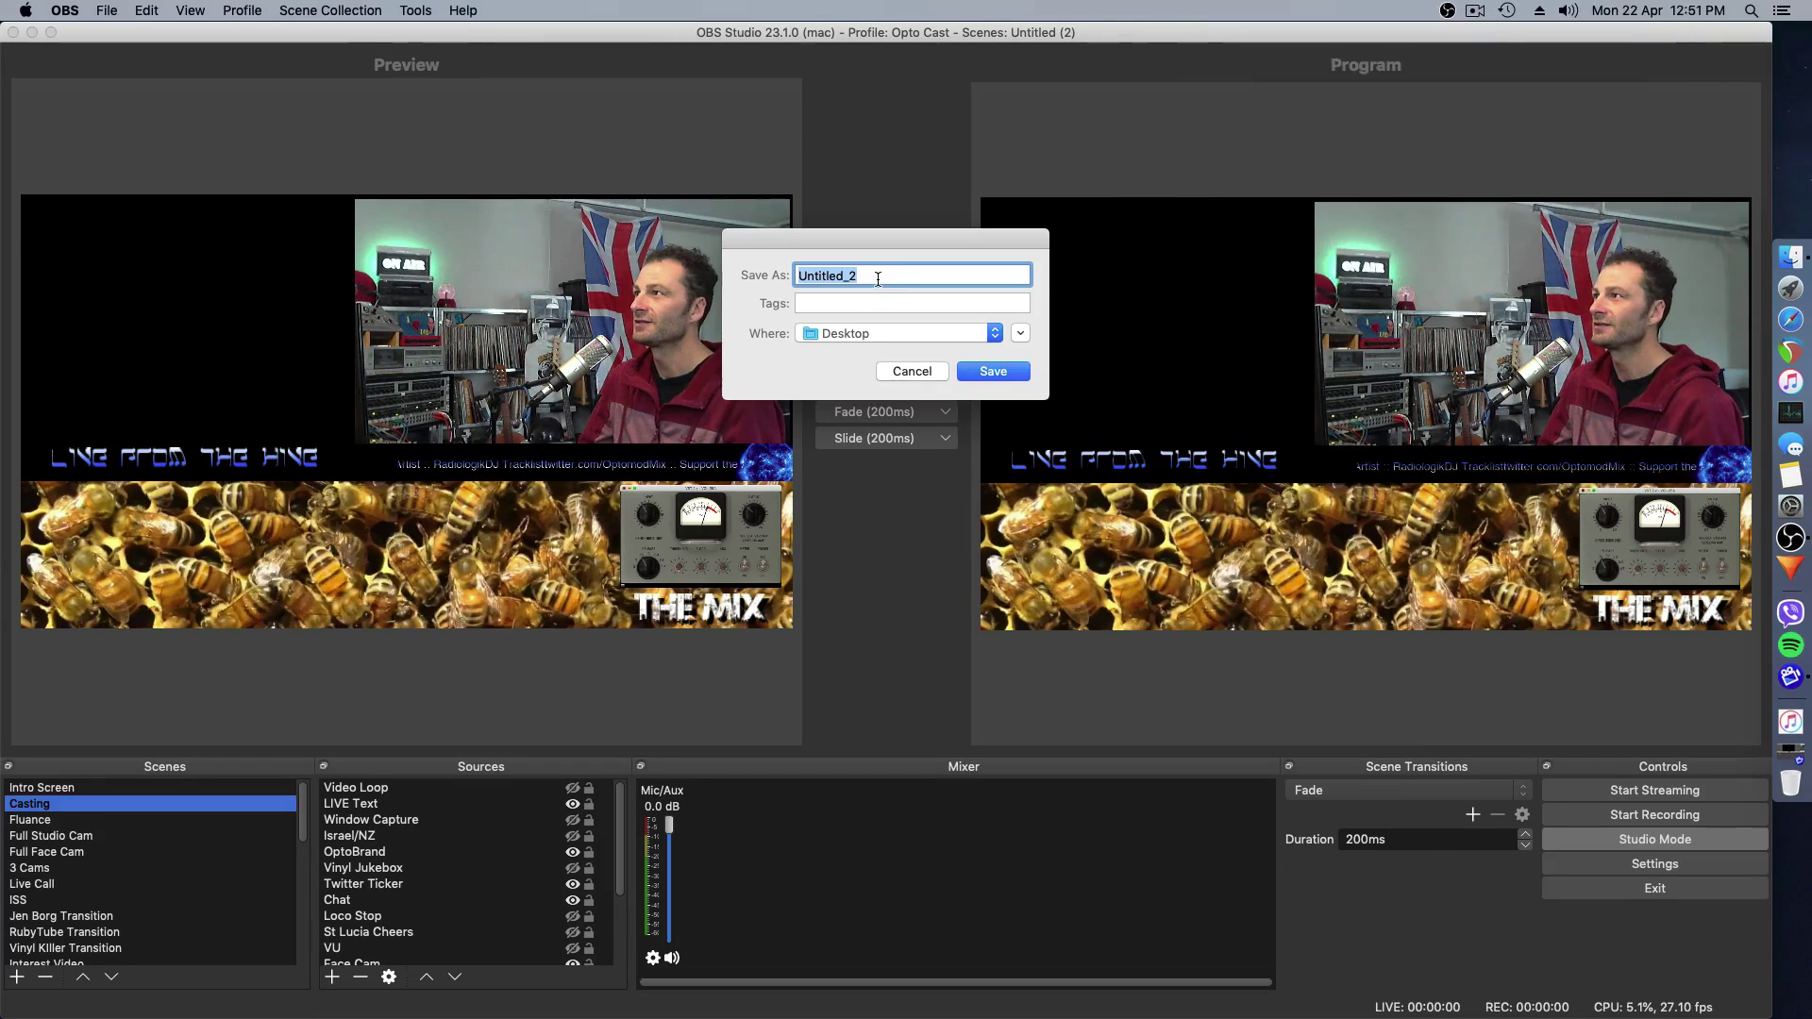
pyautogui.write('OBS ')
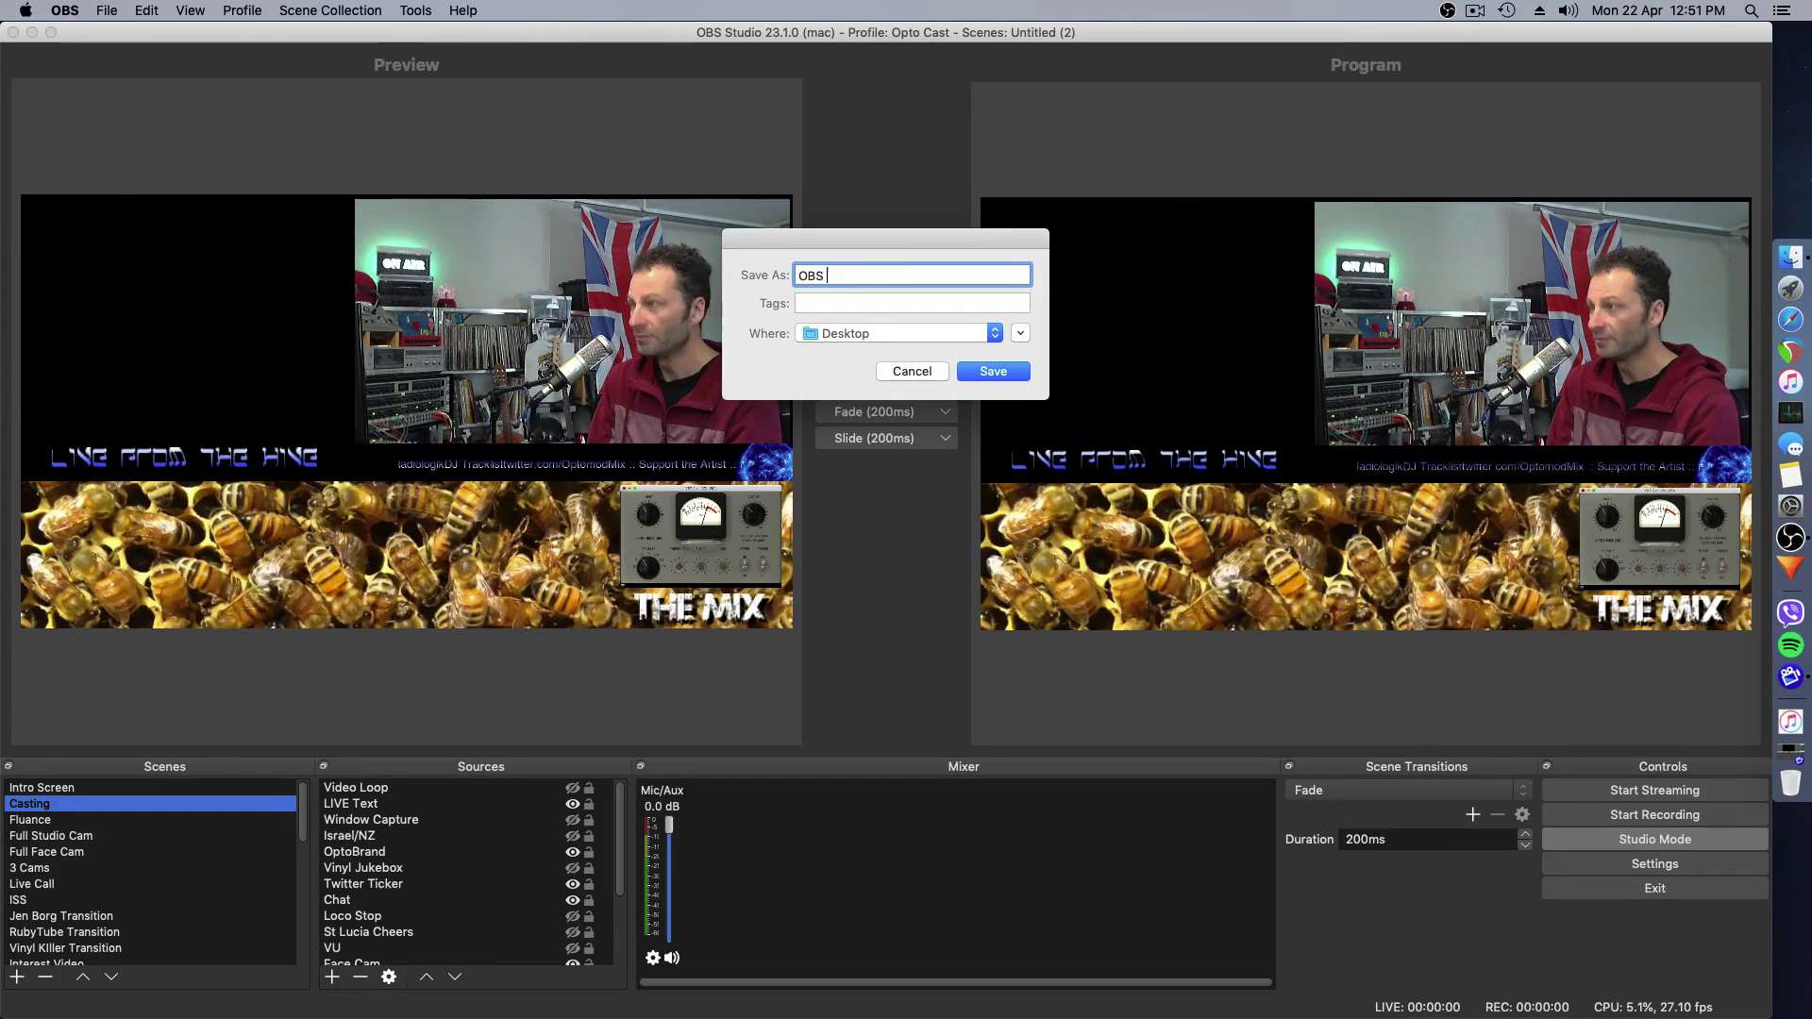
pyautogui.write('Scenes')
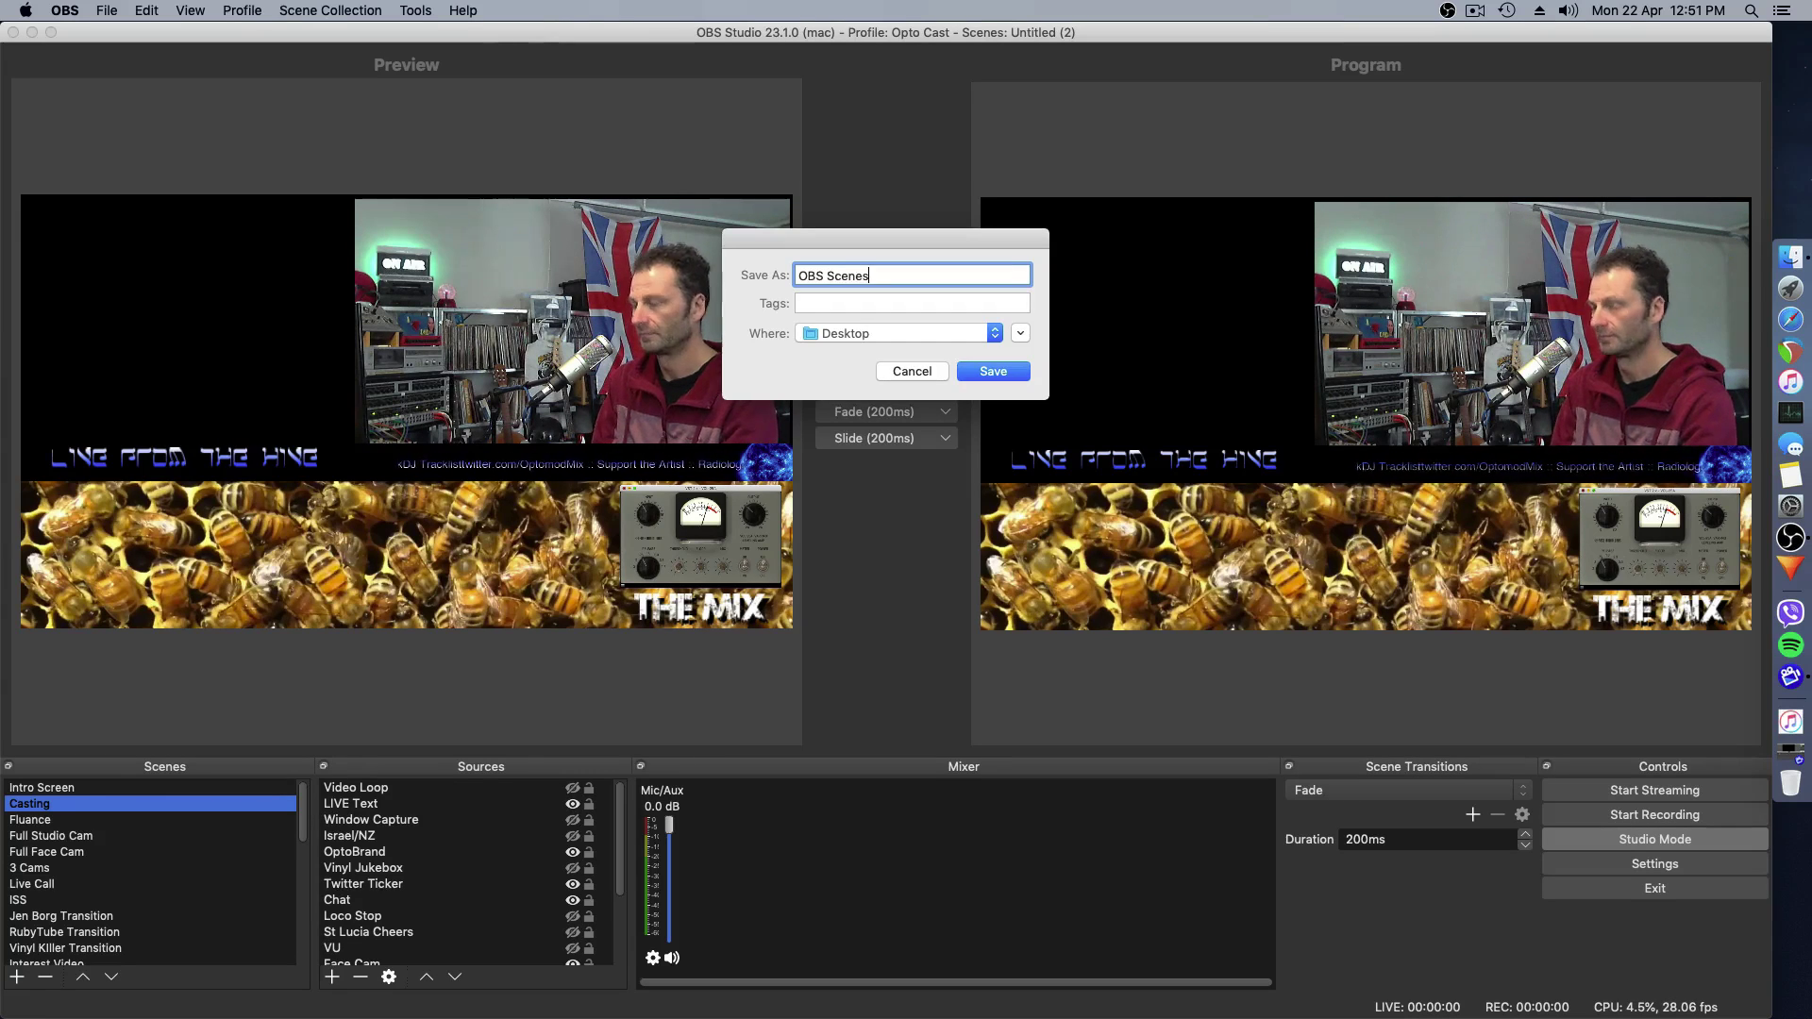
pyautogui.press('Return')
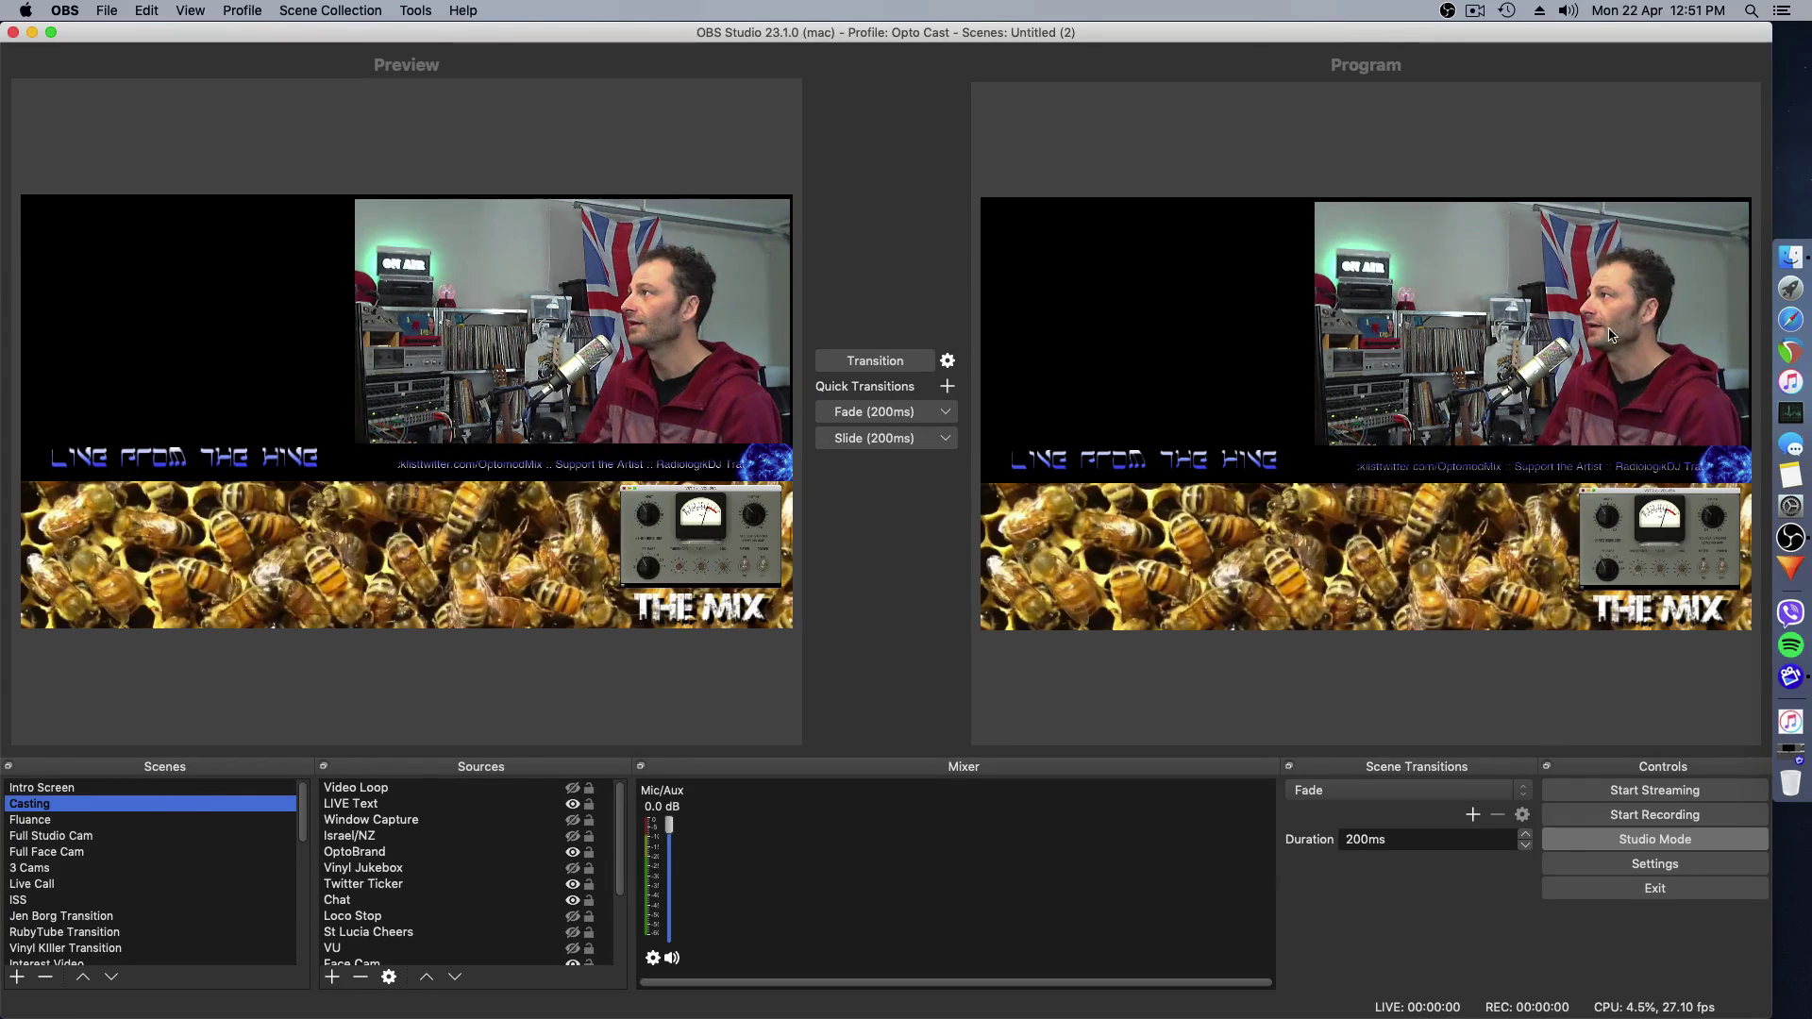
# - Preview the 291 KB OBS Scenes.json on the Desktop in Finder, then return to OBS Studio
pyautogui.click(1790, 255)
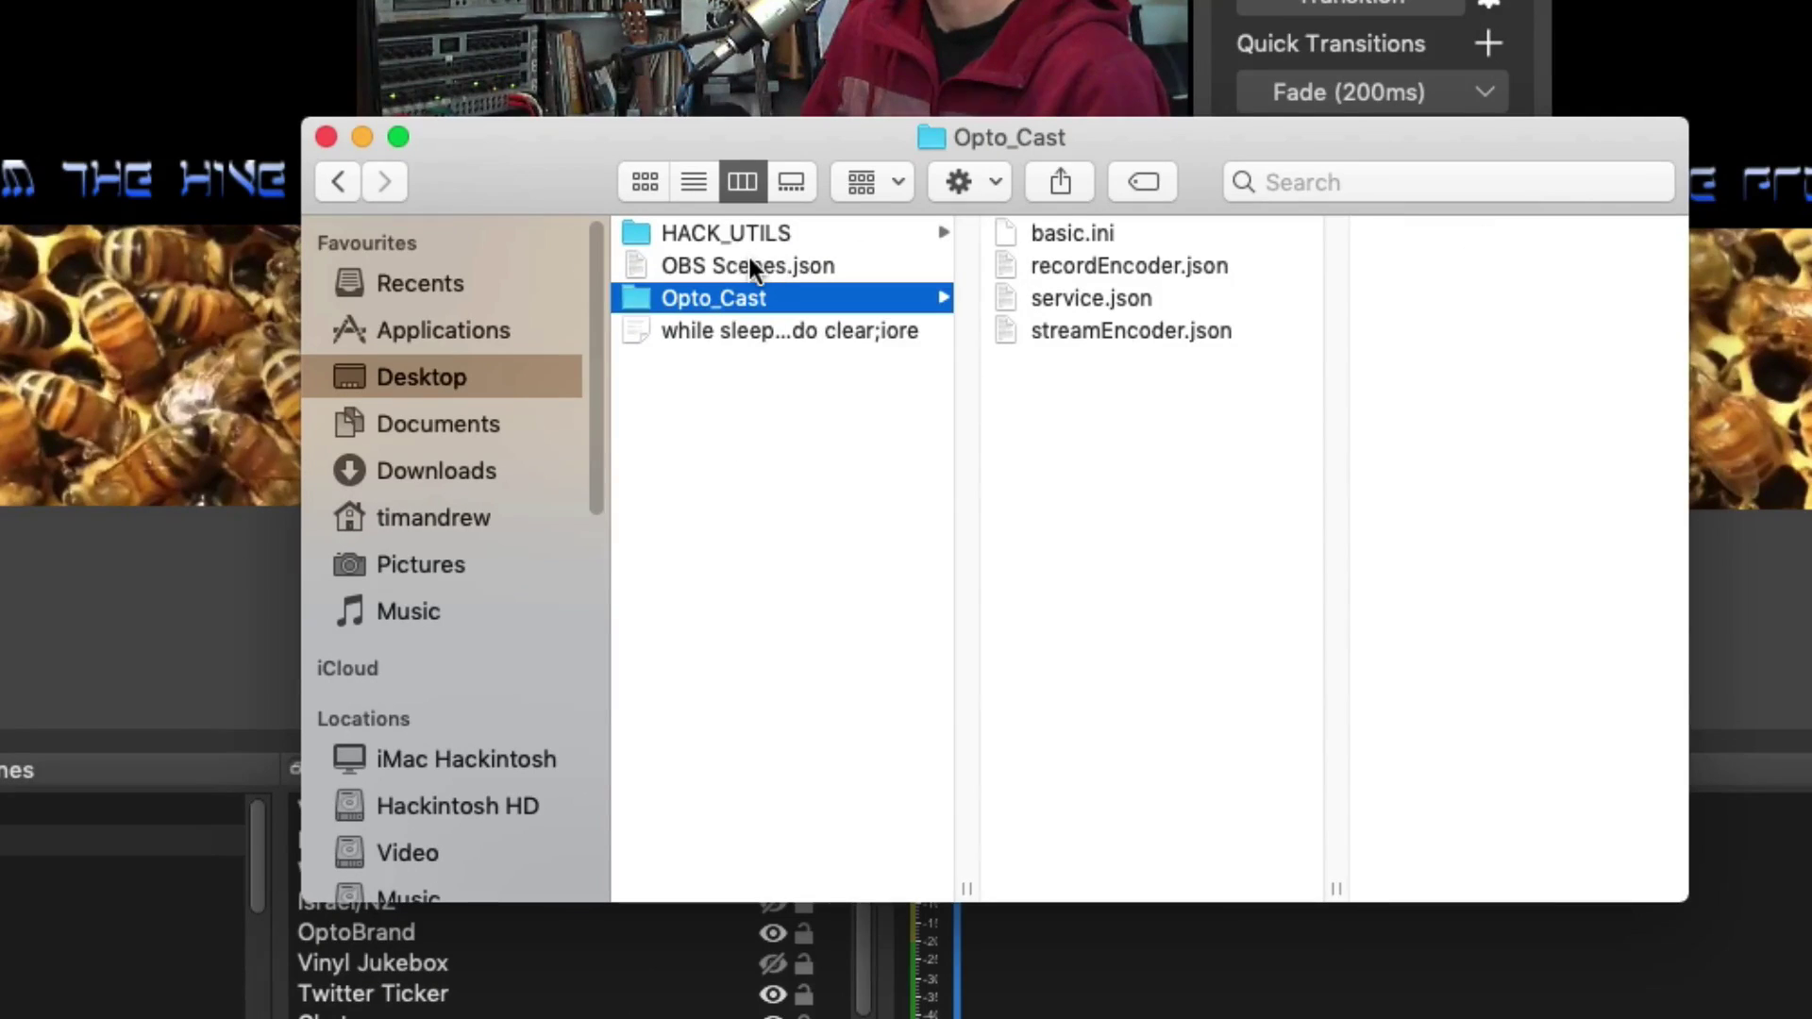
pyautogui.keyDown('super'); pyautogui.click(750, 259); pyautogui.keyUp('super')
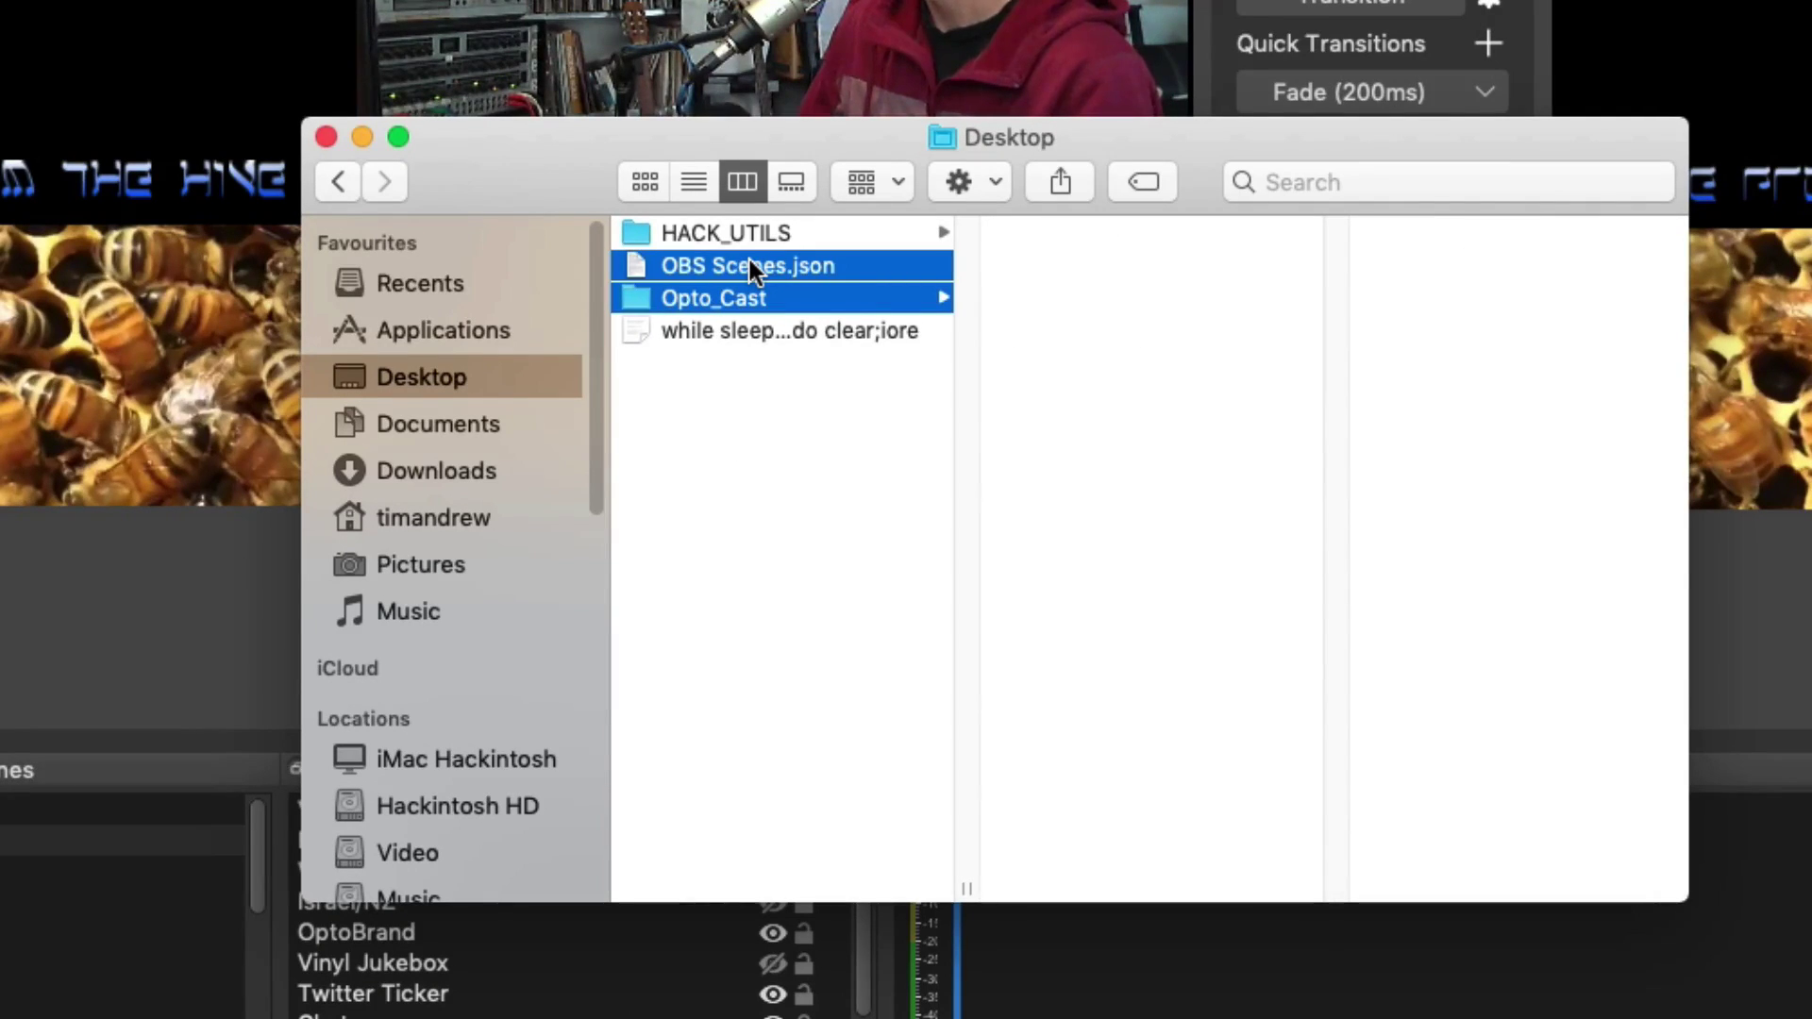
pyautogui.click(749, 258)
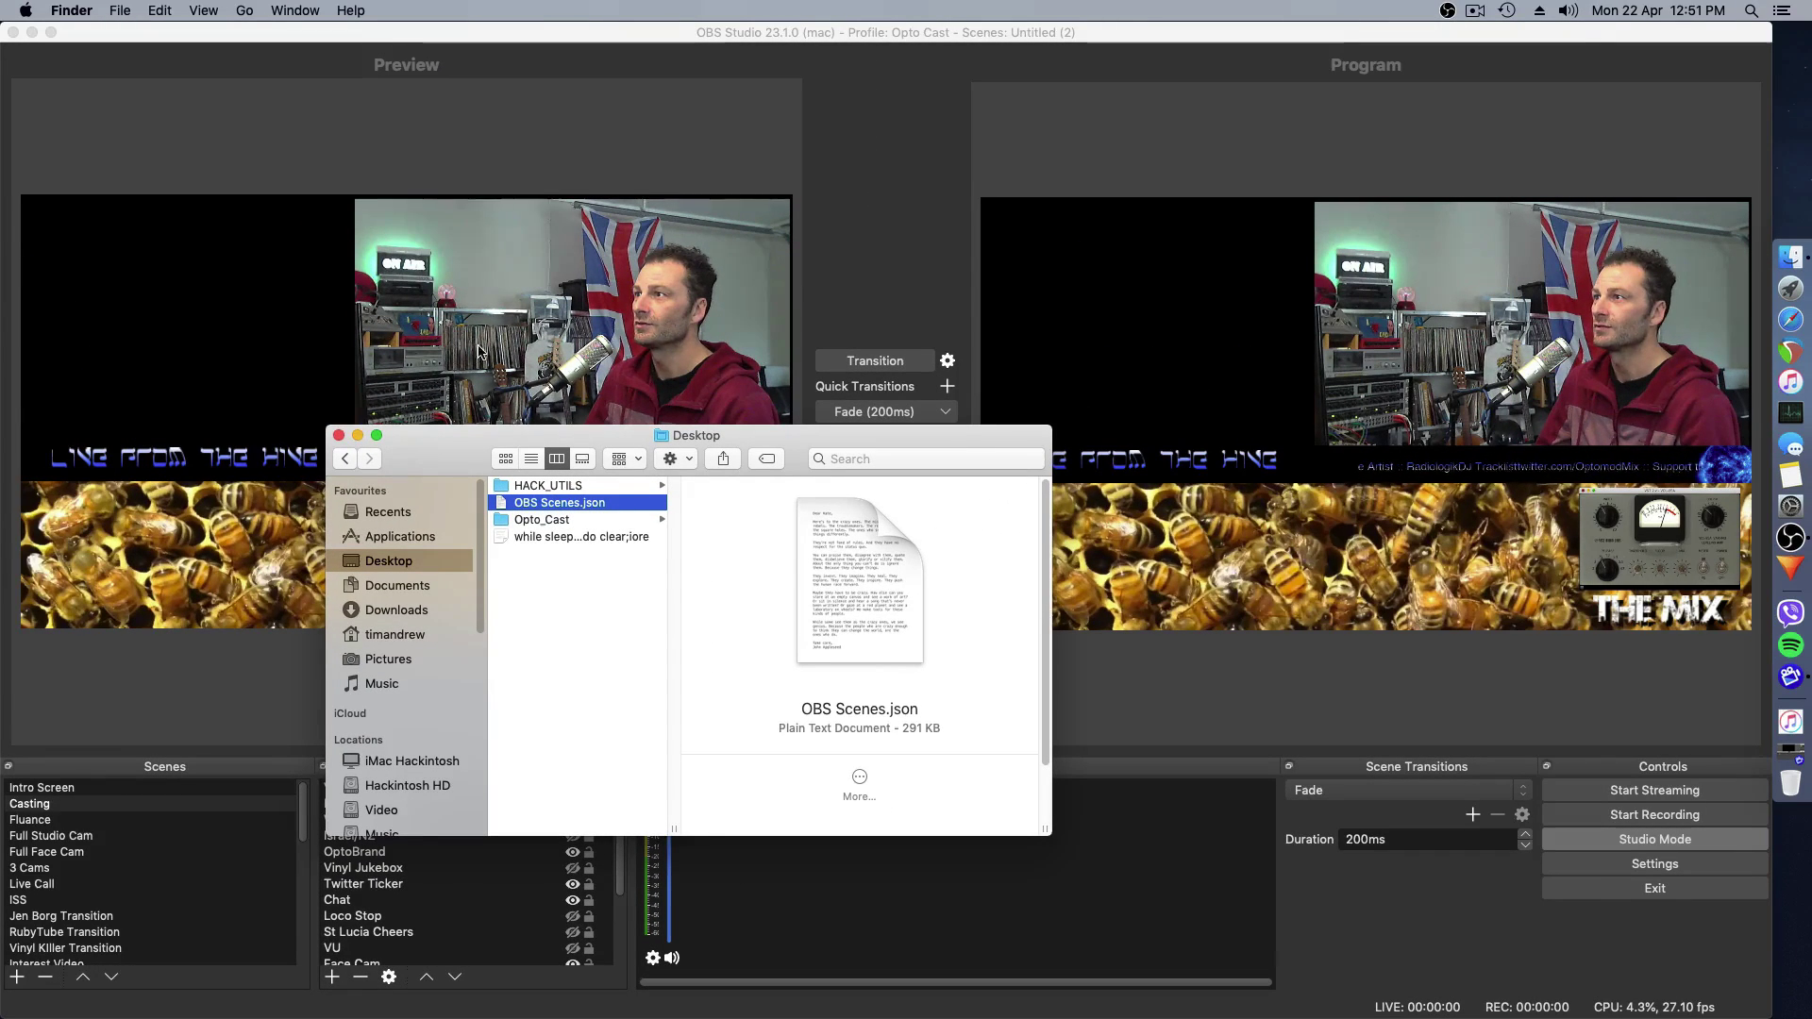
pyautogui.click(656, 311)
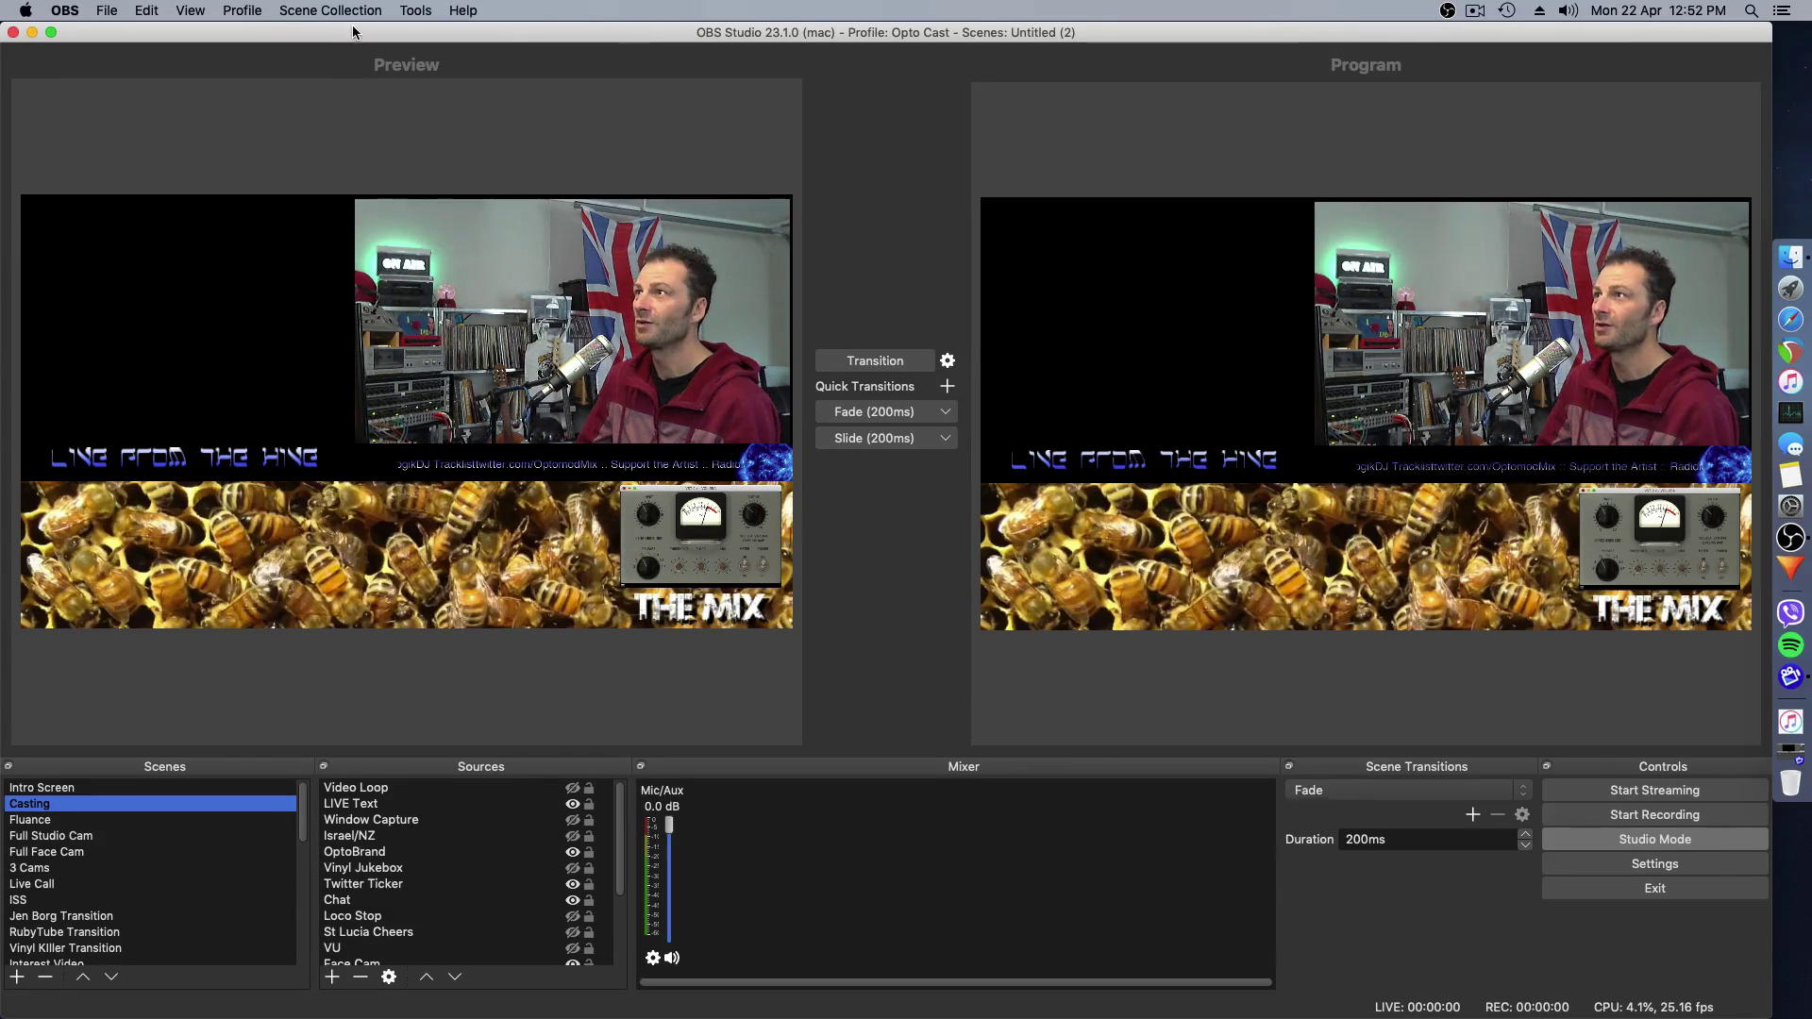
# - Browse to the Desktop's Opto_Cast folder for profile import, then cancel the browser
pyautogui.click(241, 11)
pyautogui.click(280, 108)
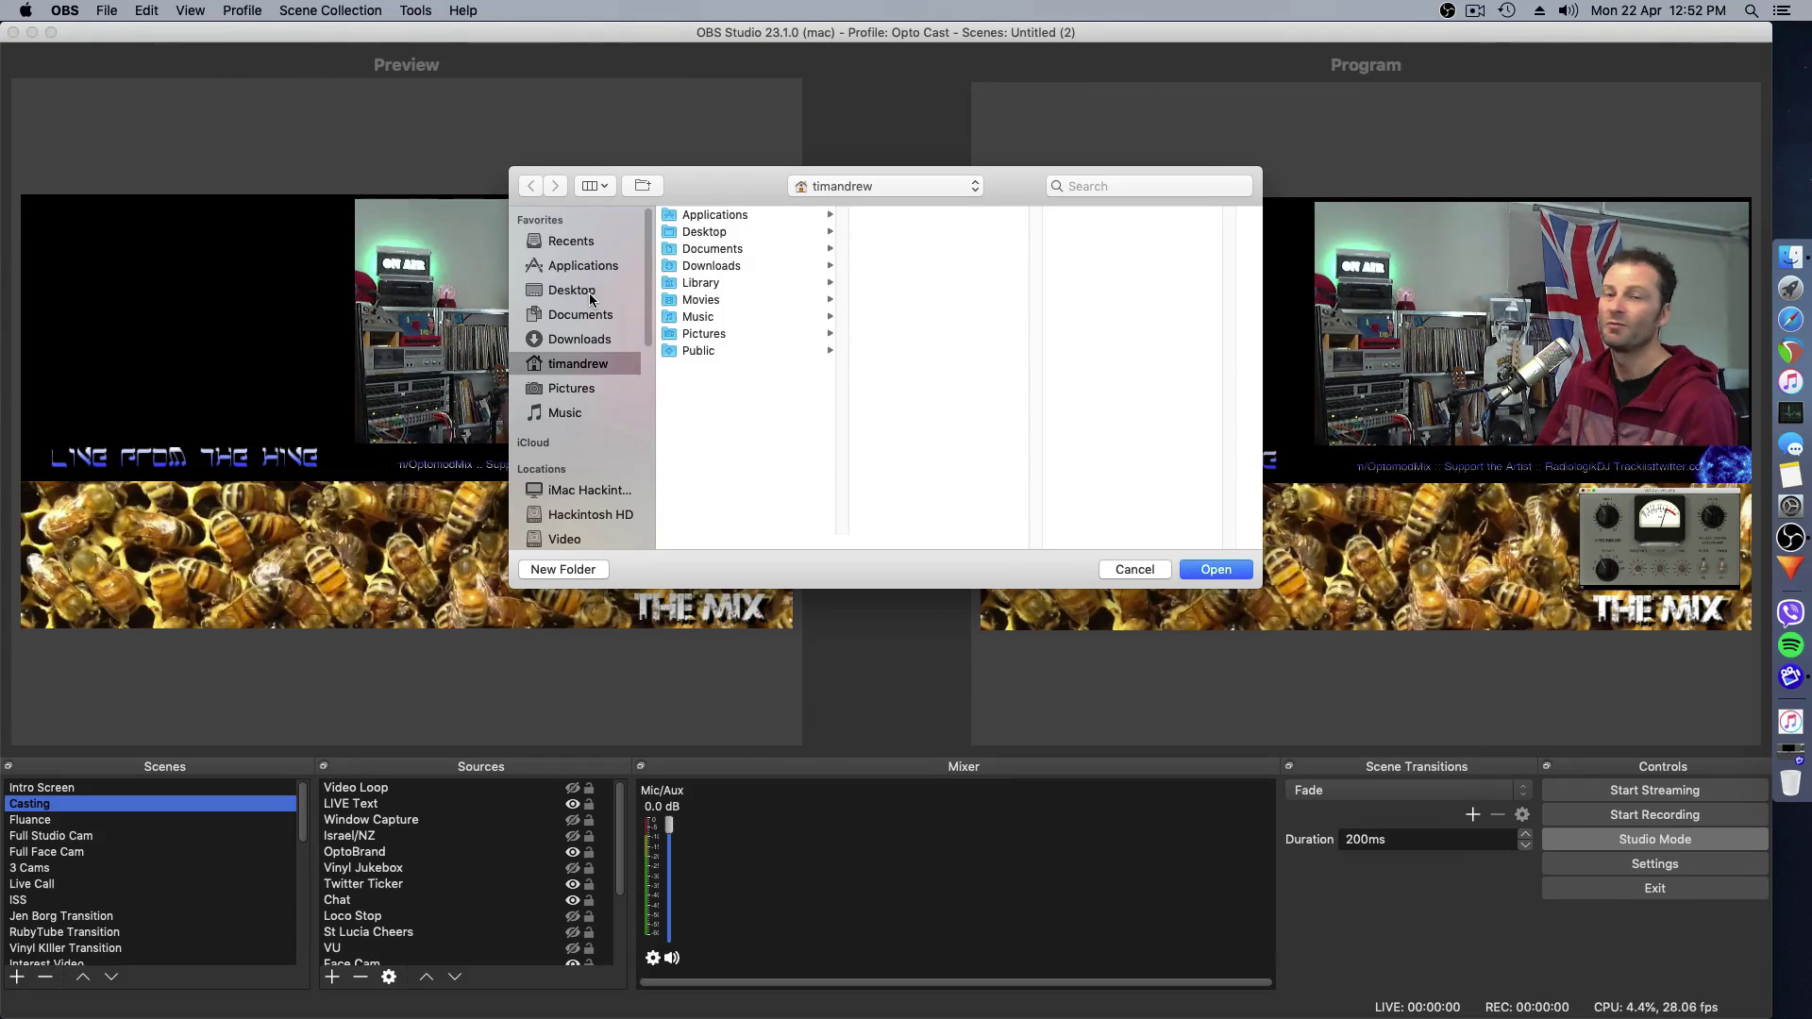
pyautogui.click(592, 299)
pyautogui.click(700, 247)
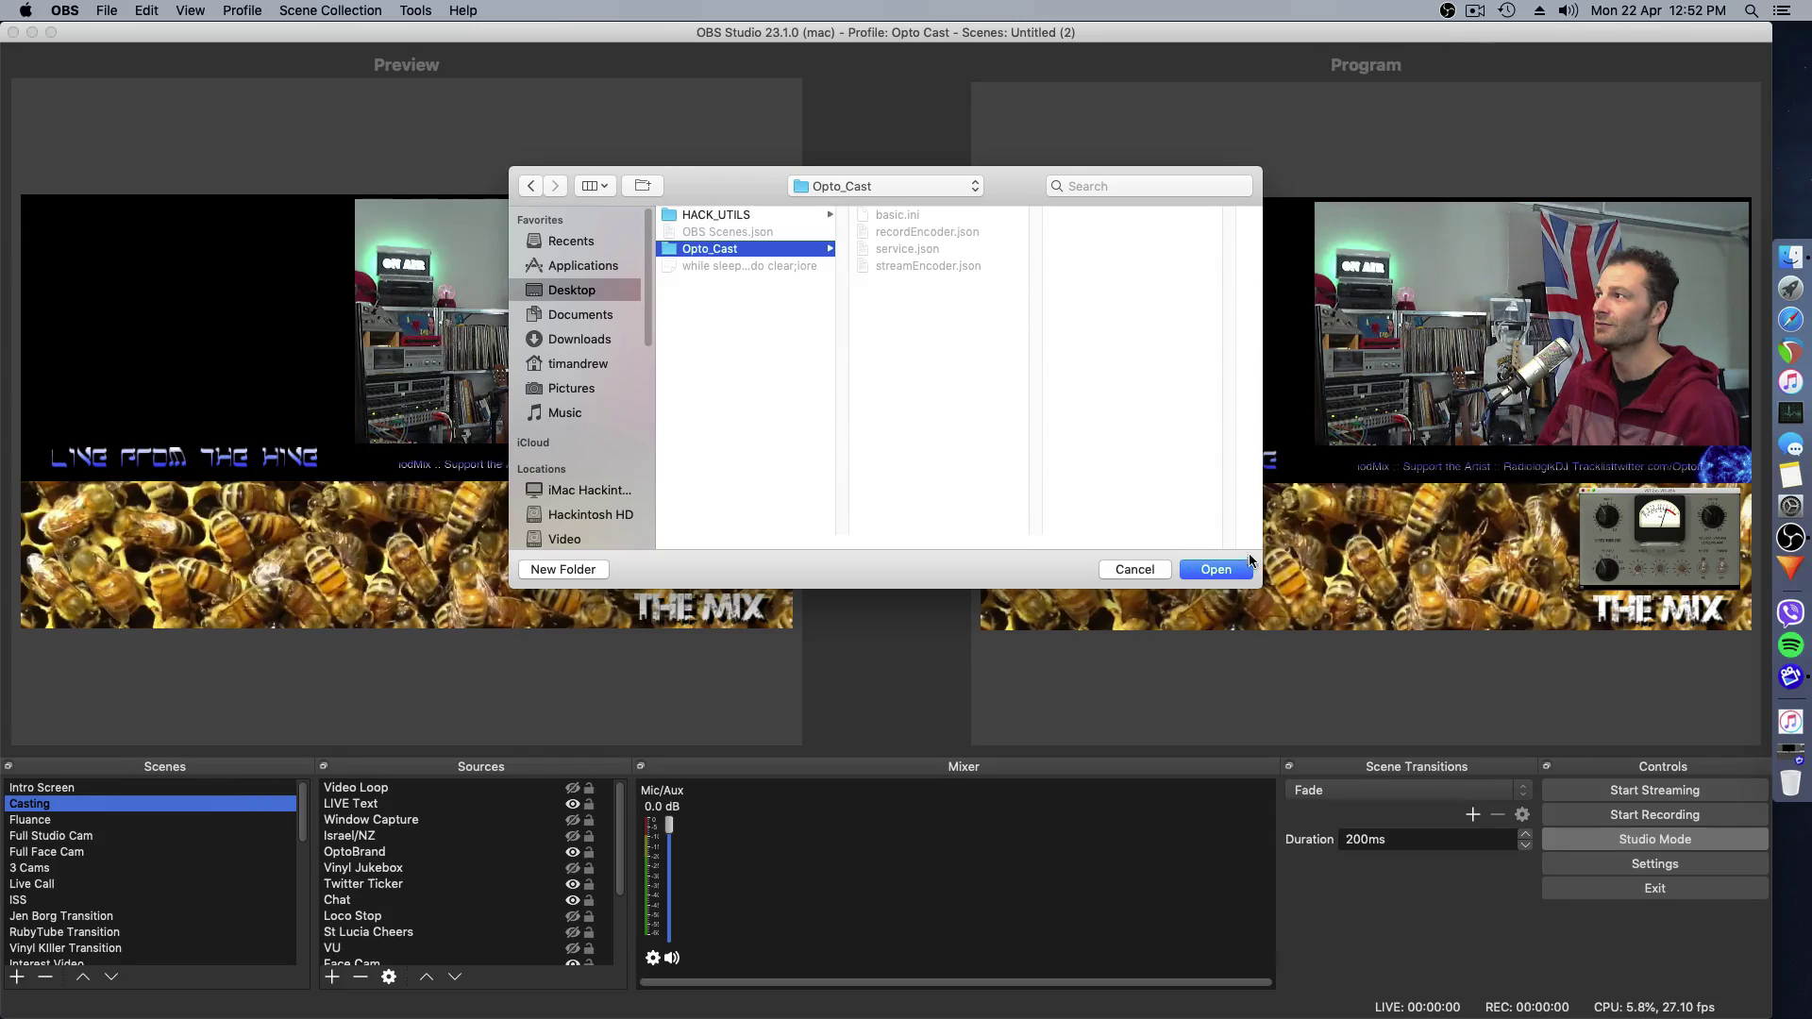
pyautogui.click(1157, 573)
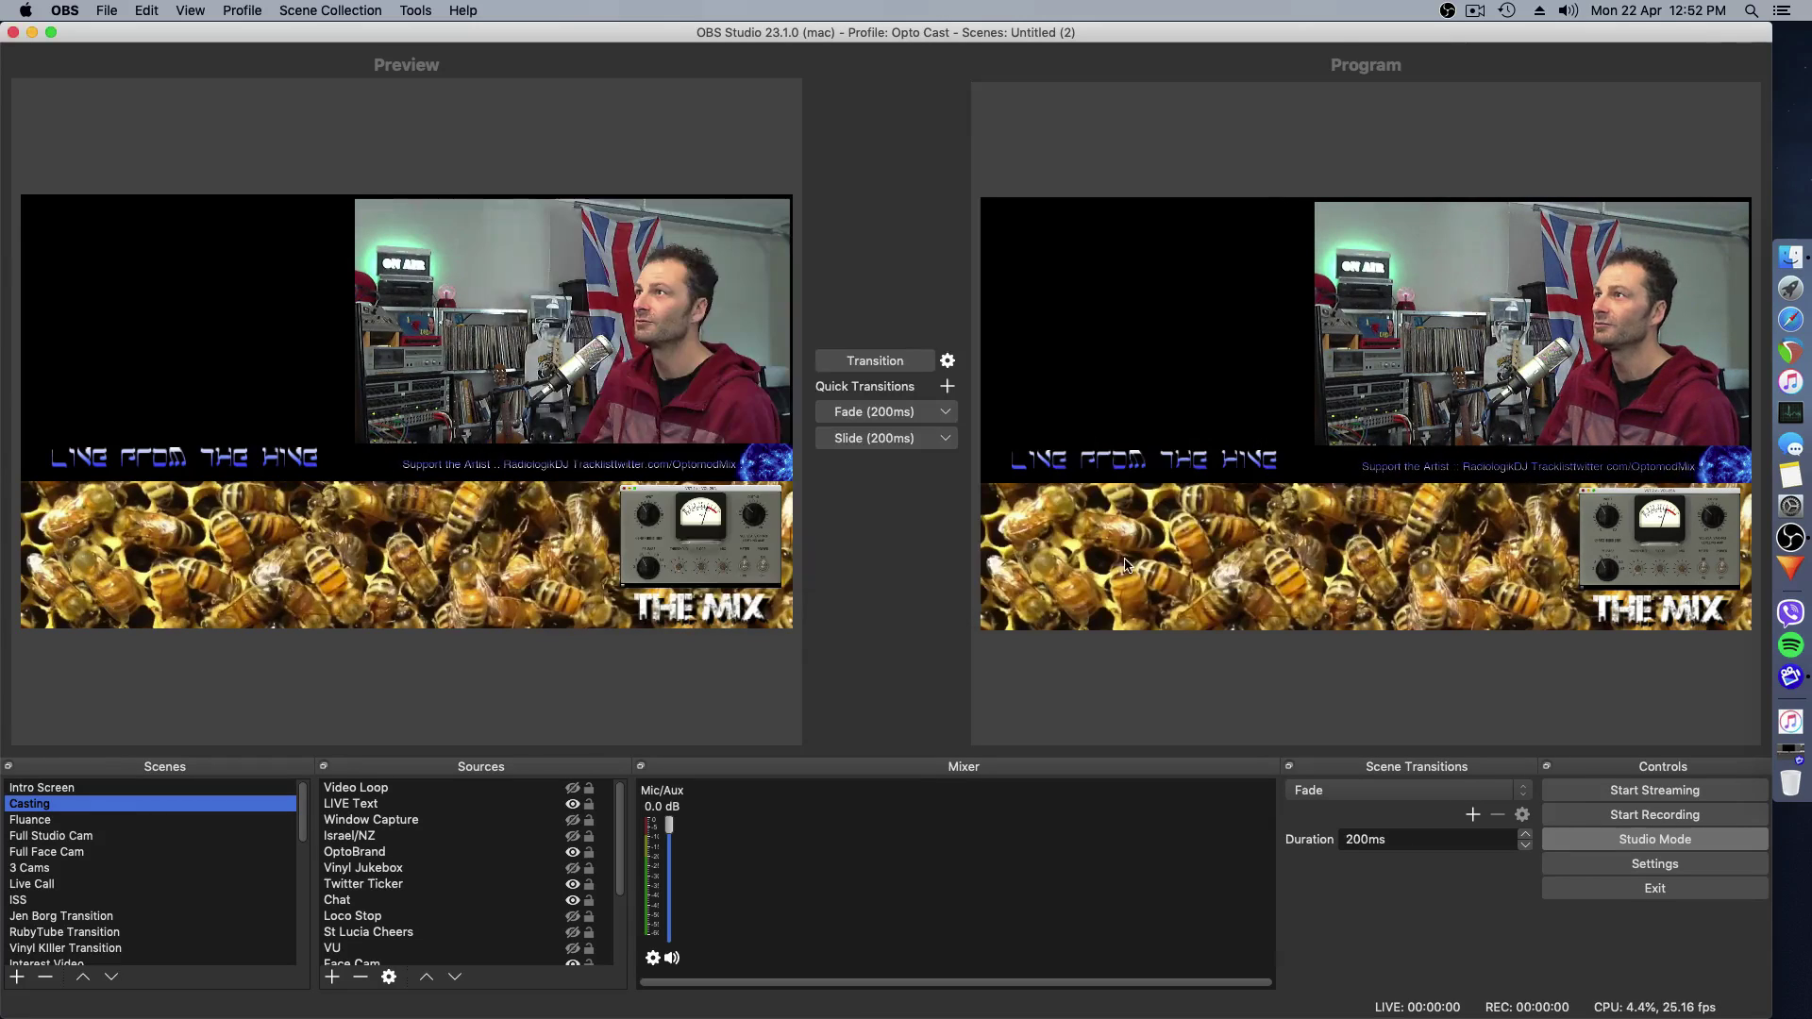
# - Locate OBS Scenes.json on the Desktop for scene-collection import and close the file browser
pyautogui.click(306, 9)
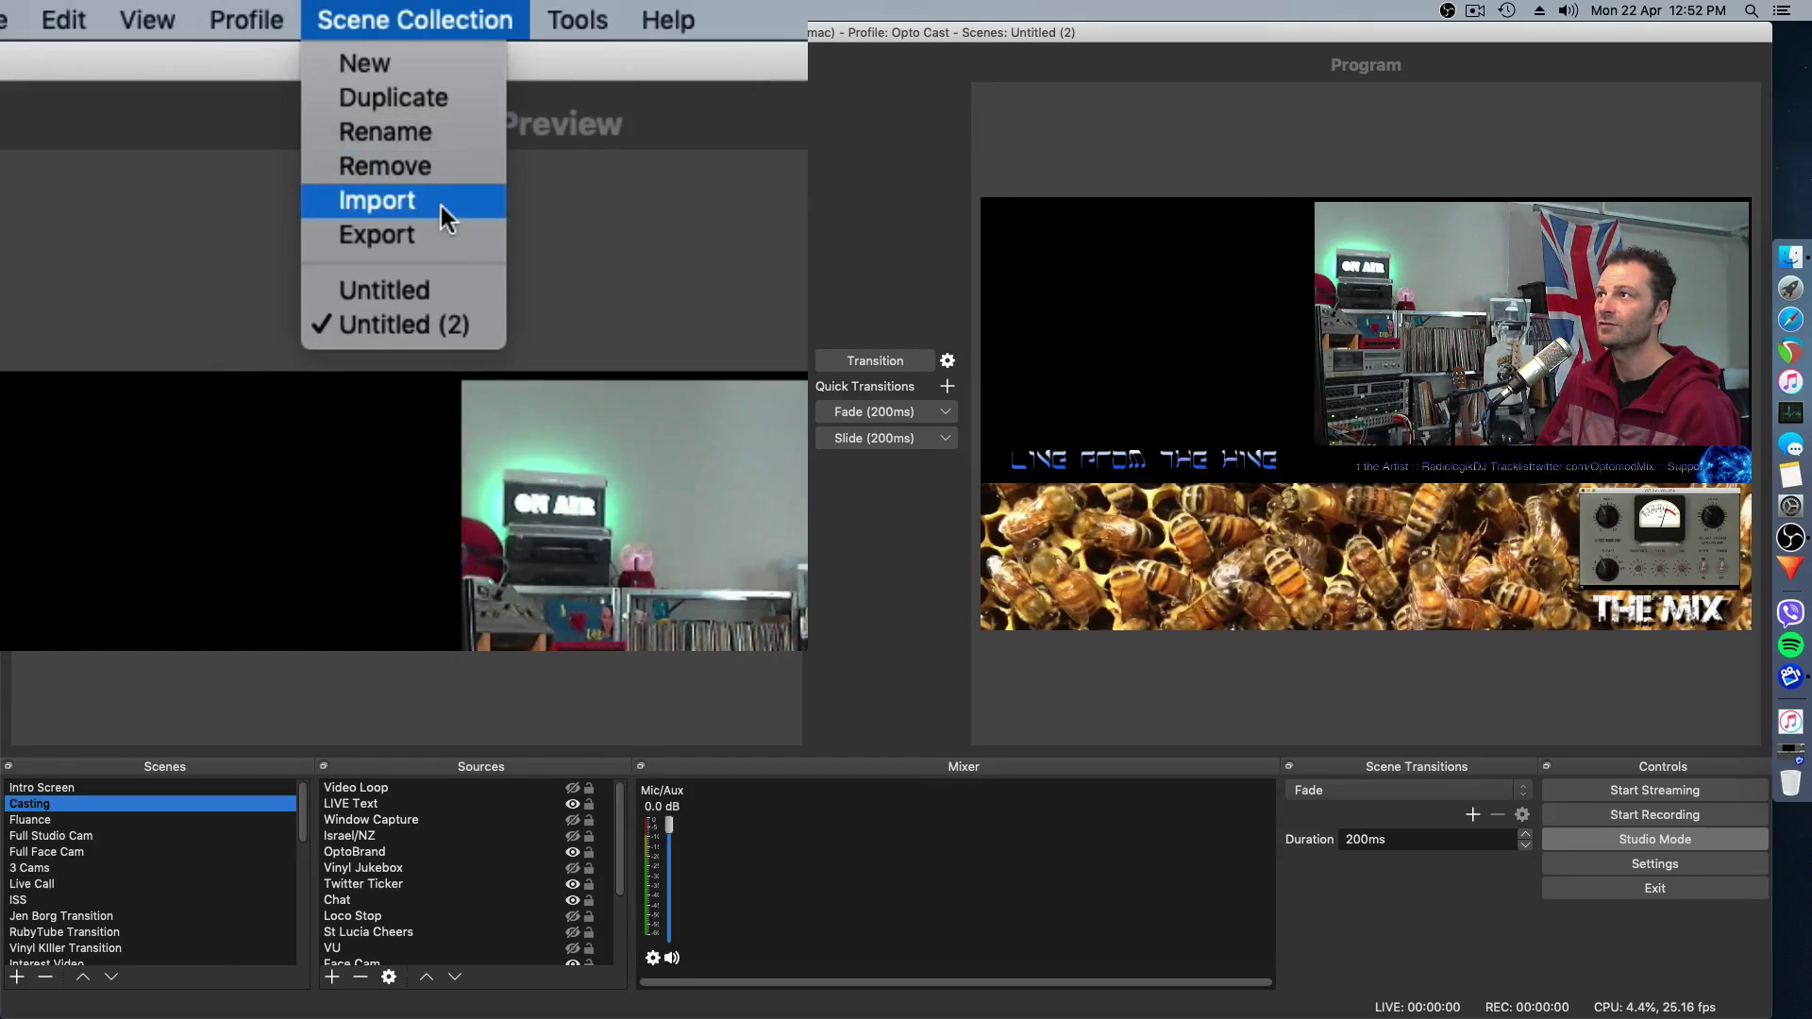
pyautogui.click(346, 105)
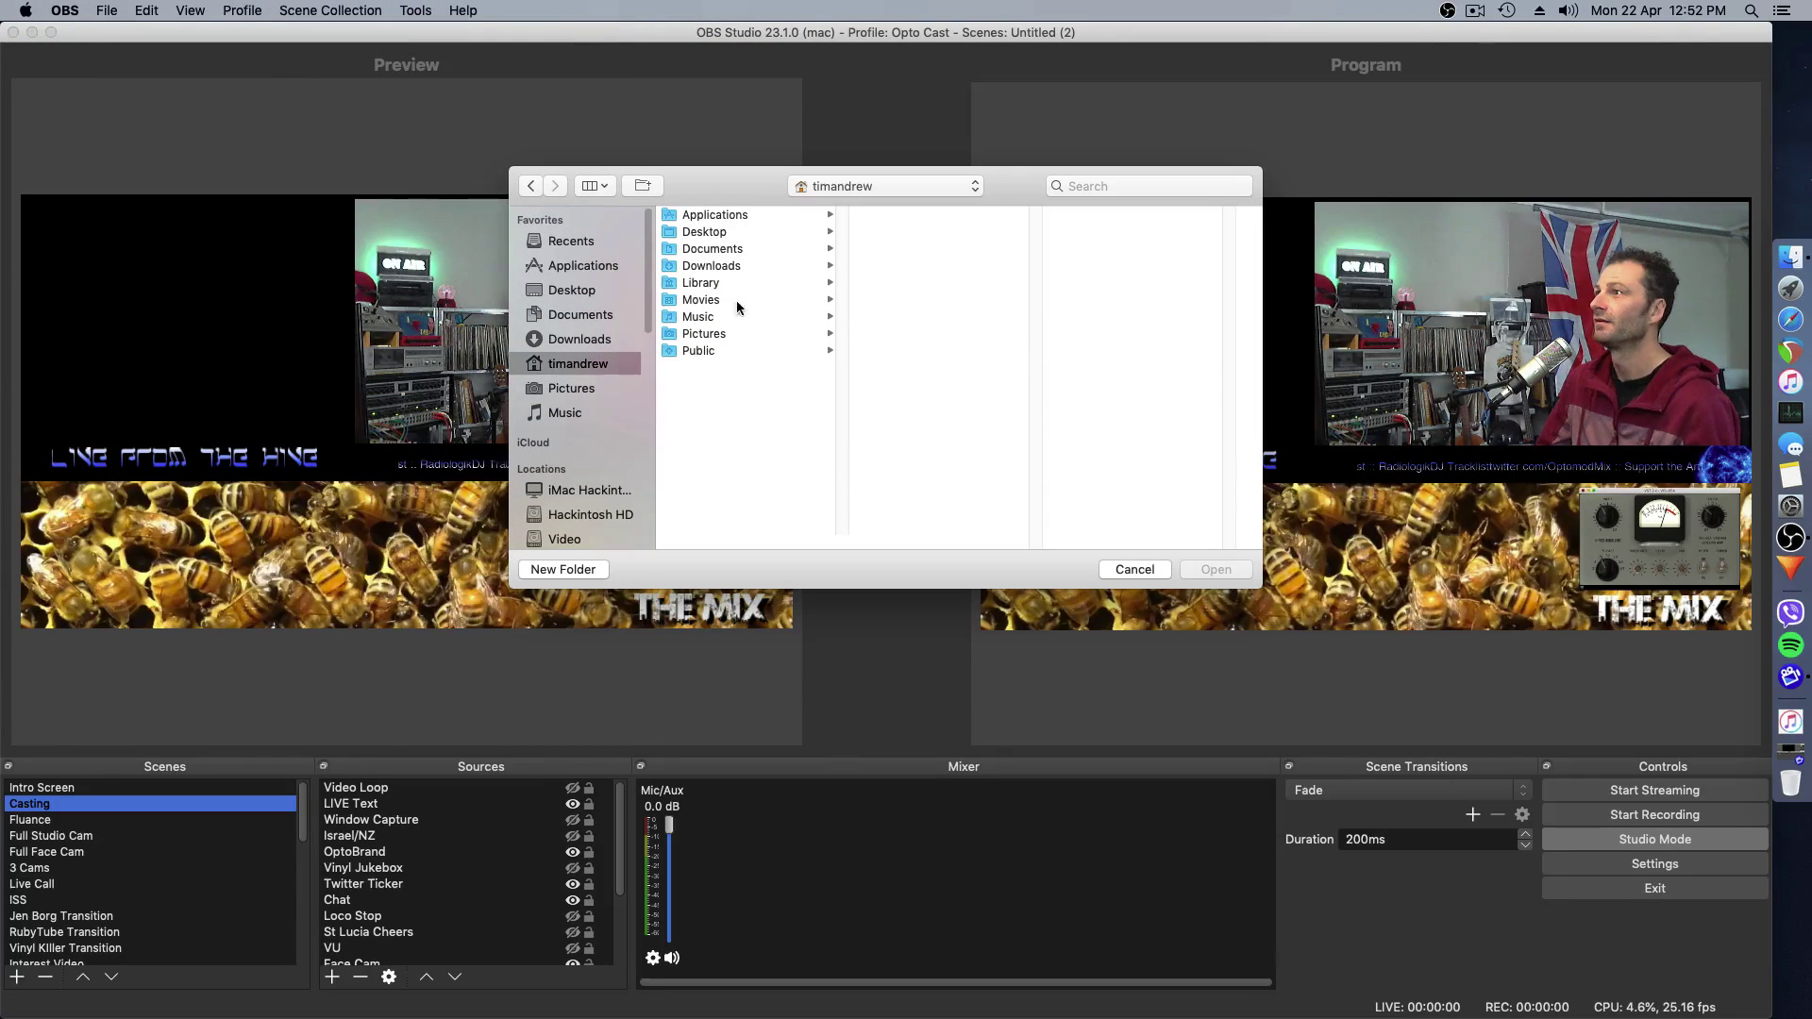
pyautogui.click(585, 300)
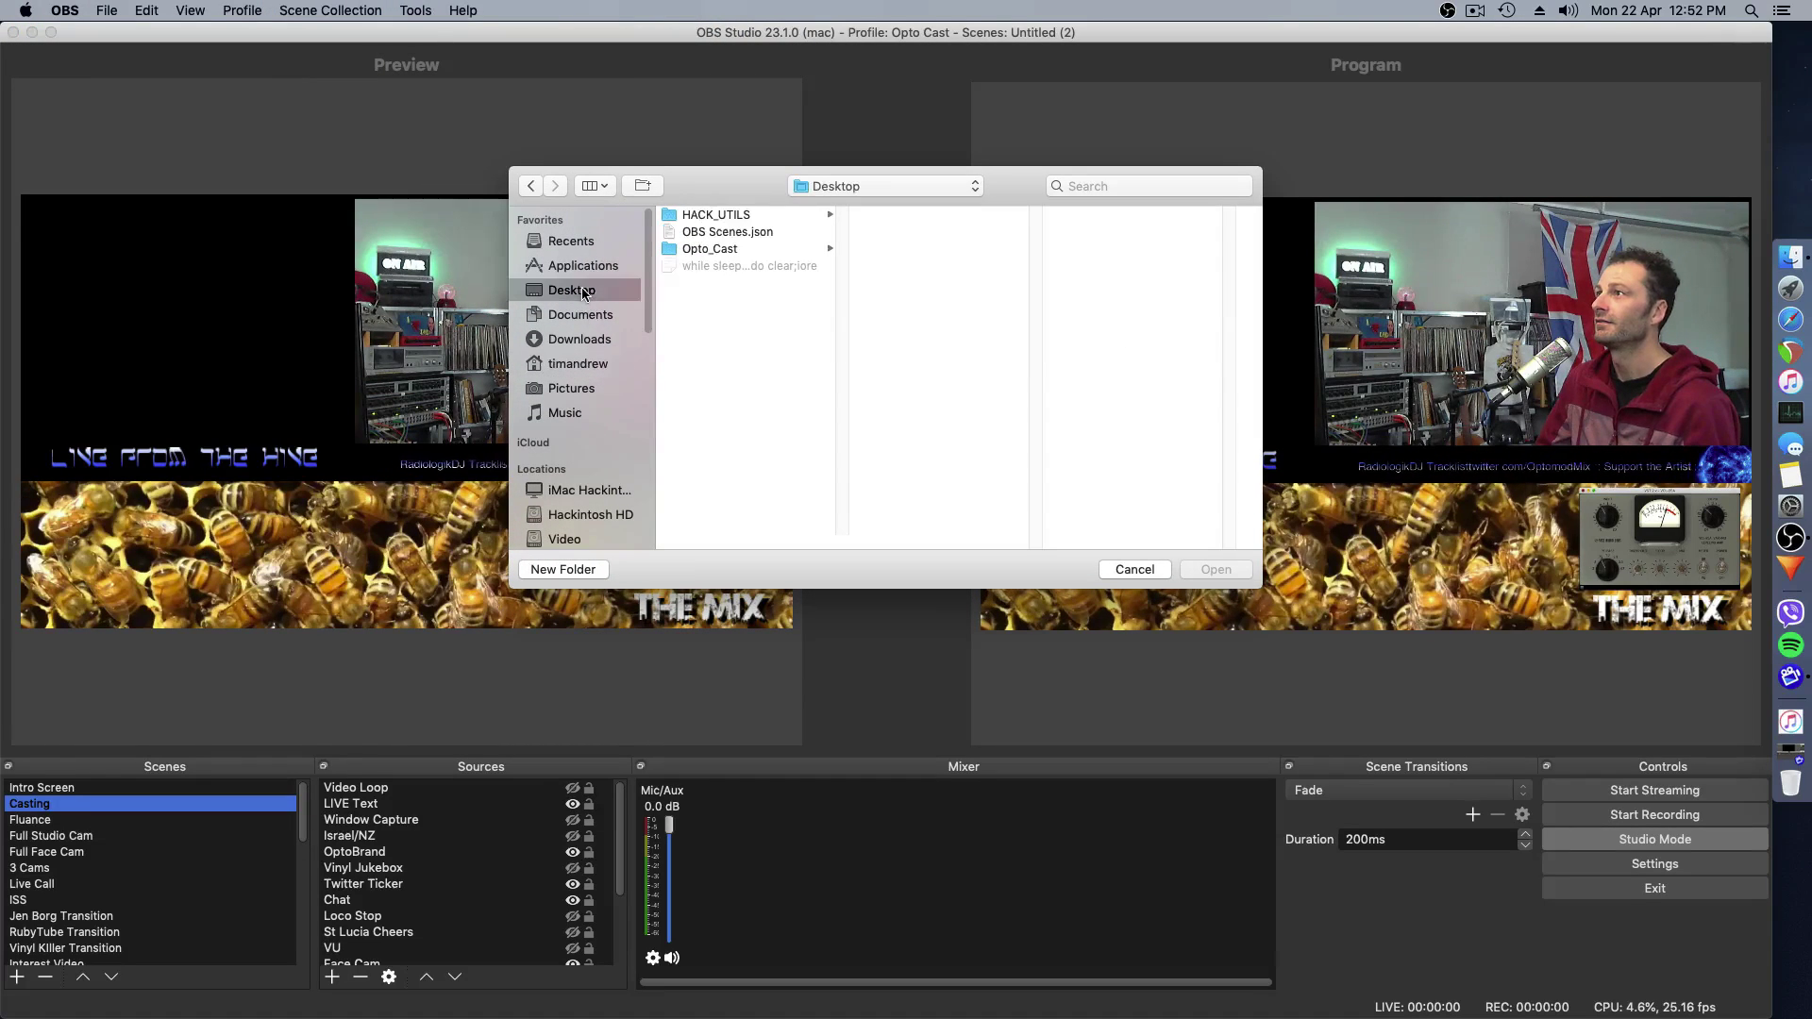
pyautogui.click(726, 233)
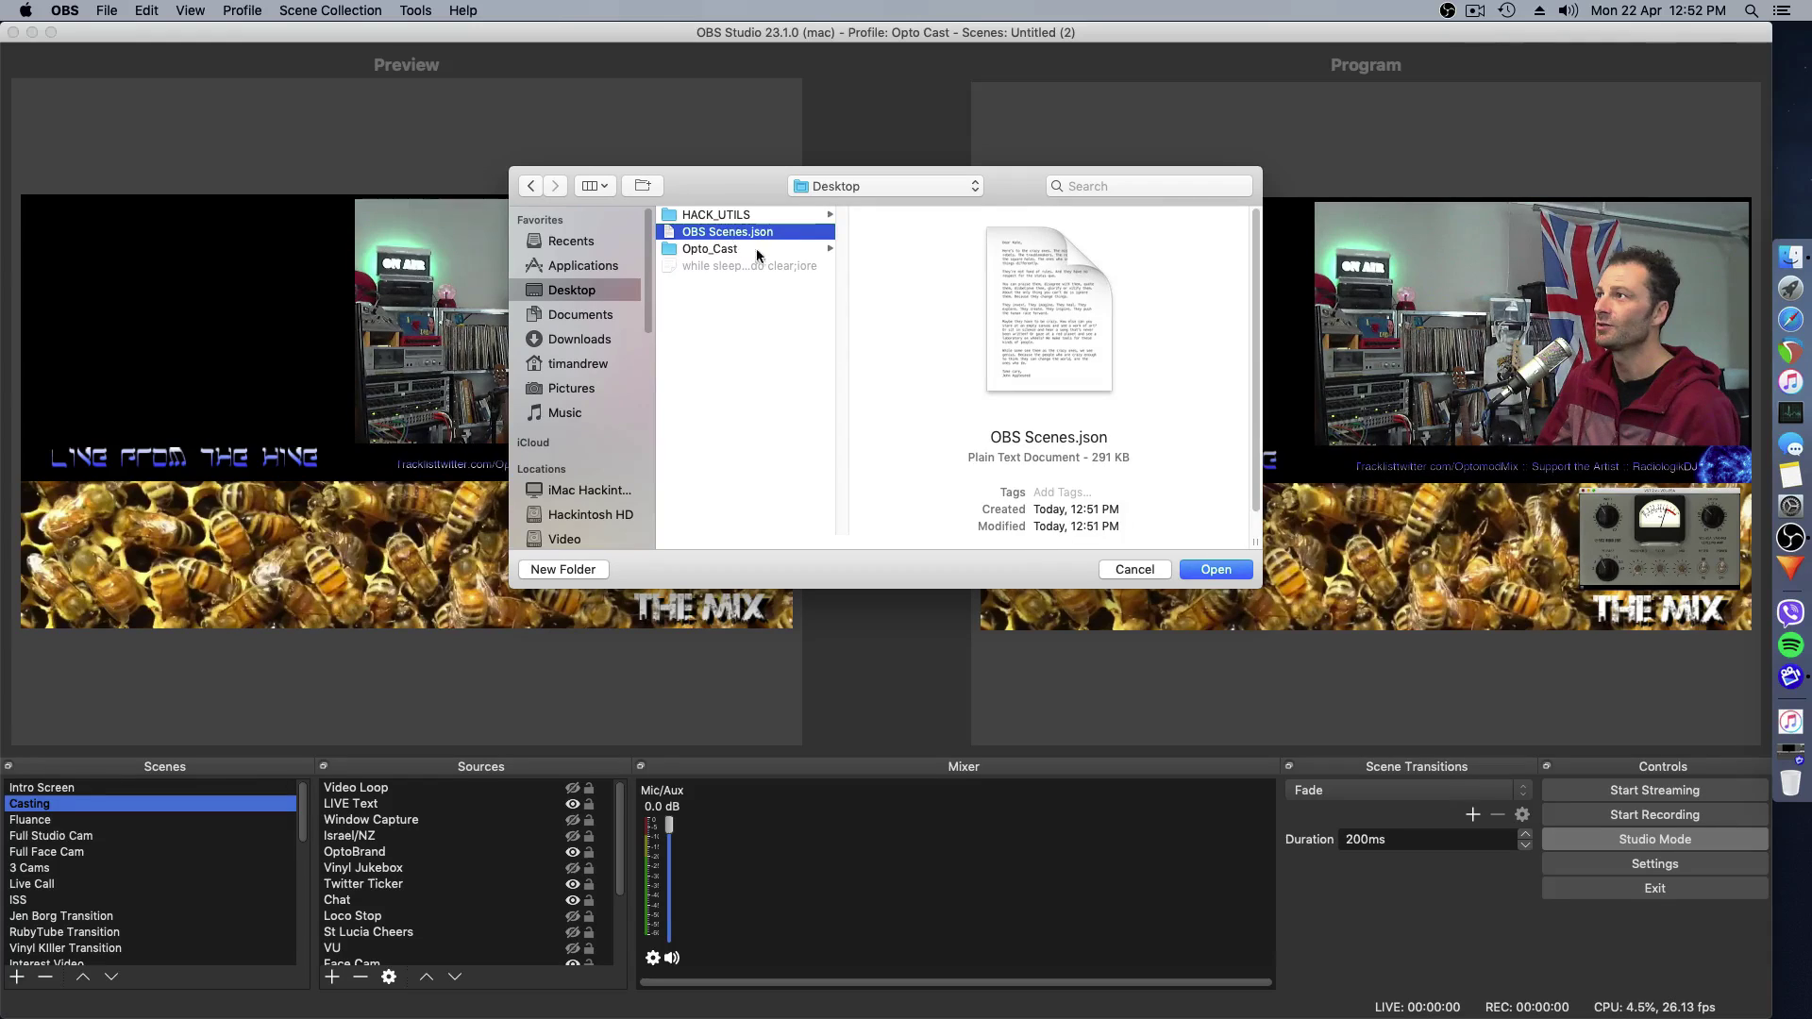
pyautogui.click(1147, 570)
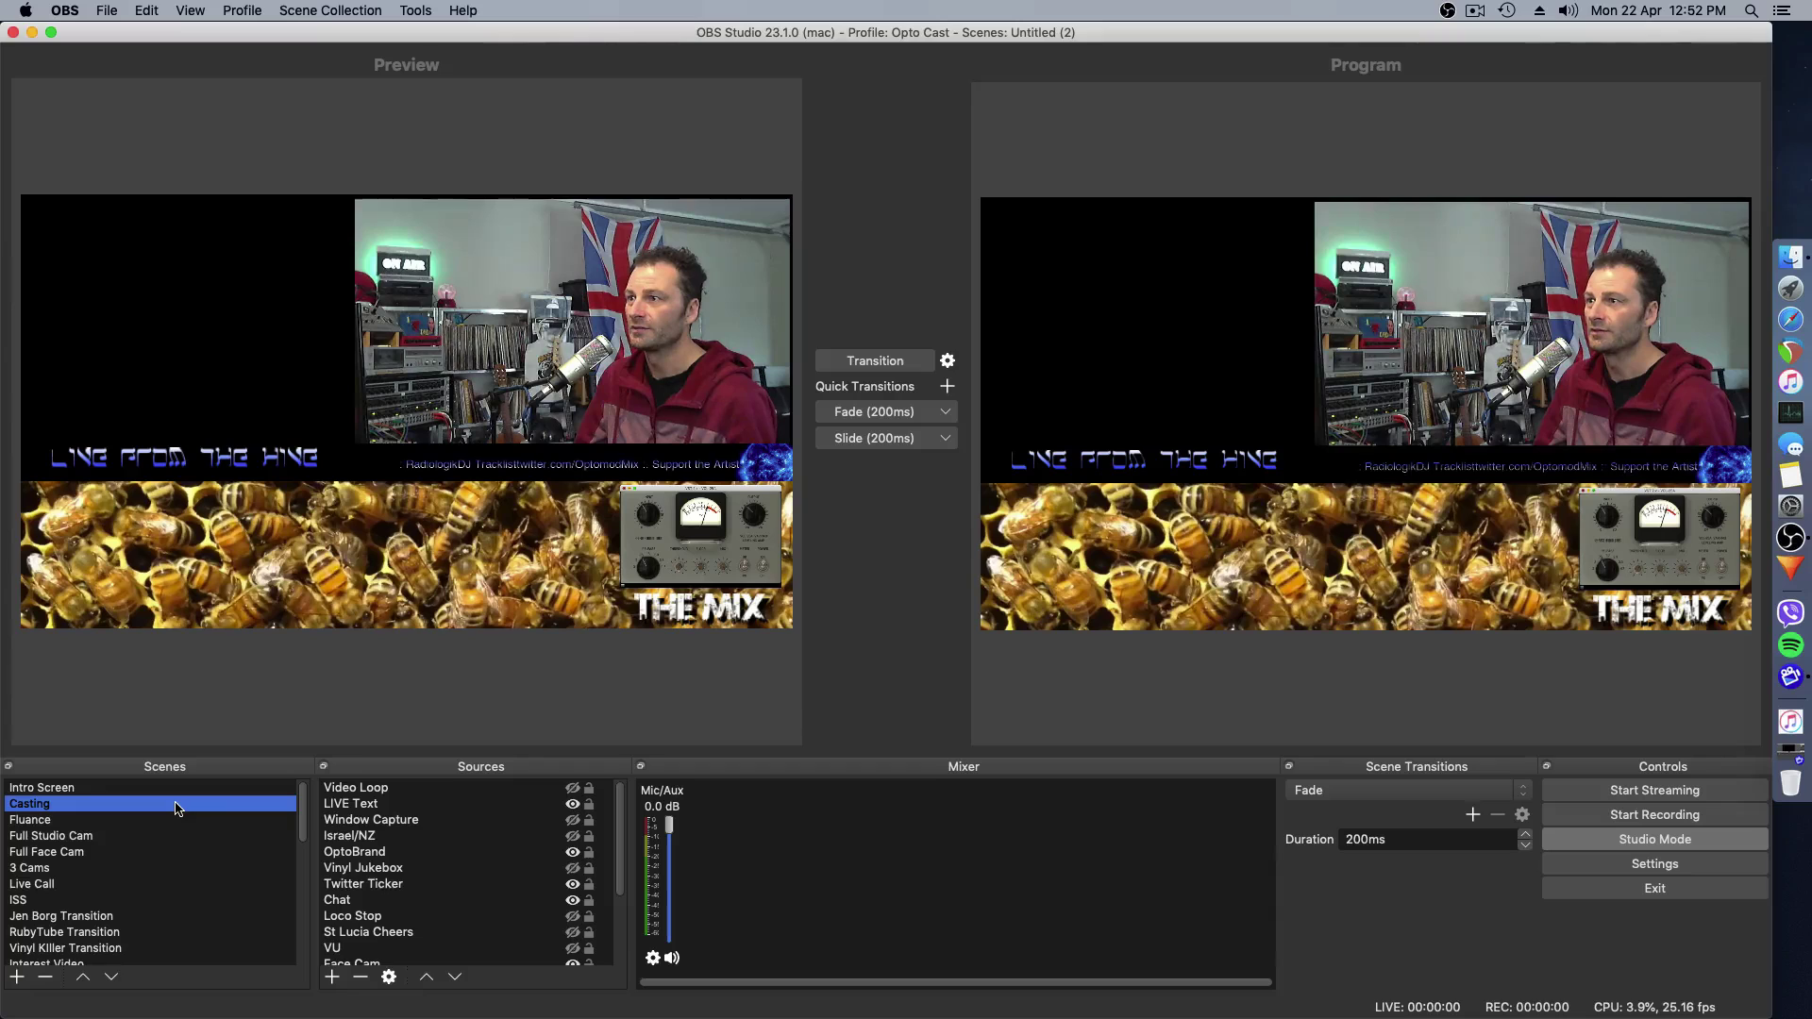
pyautogui.doubleClick(426, 836)
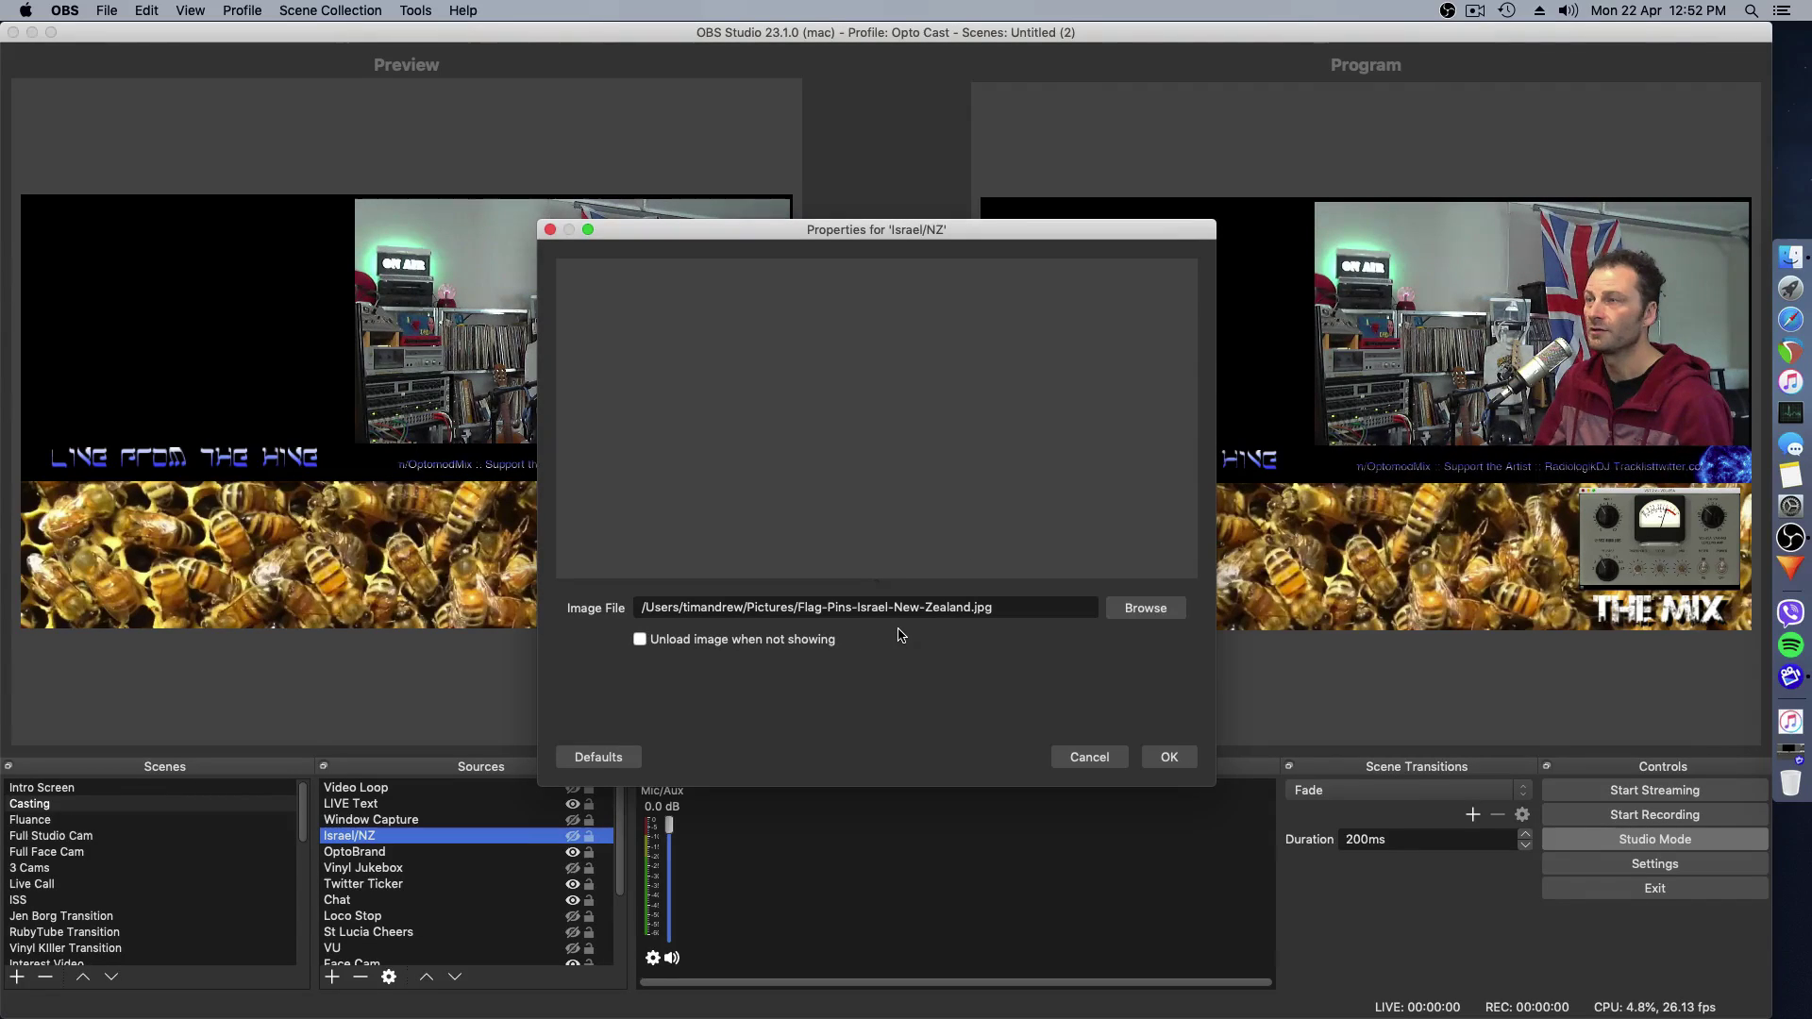
pyautogui.click(1139, 620)
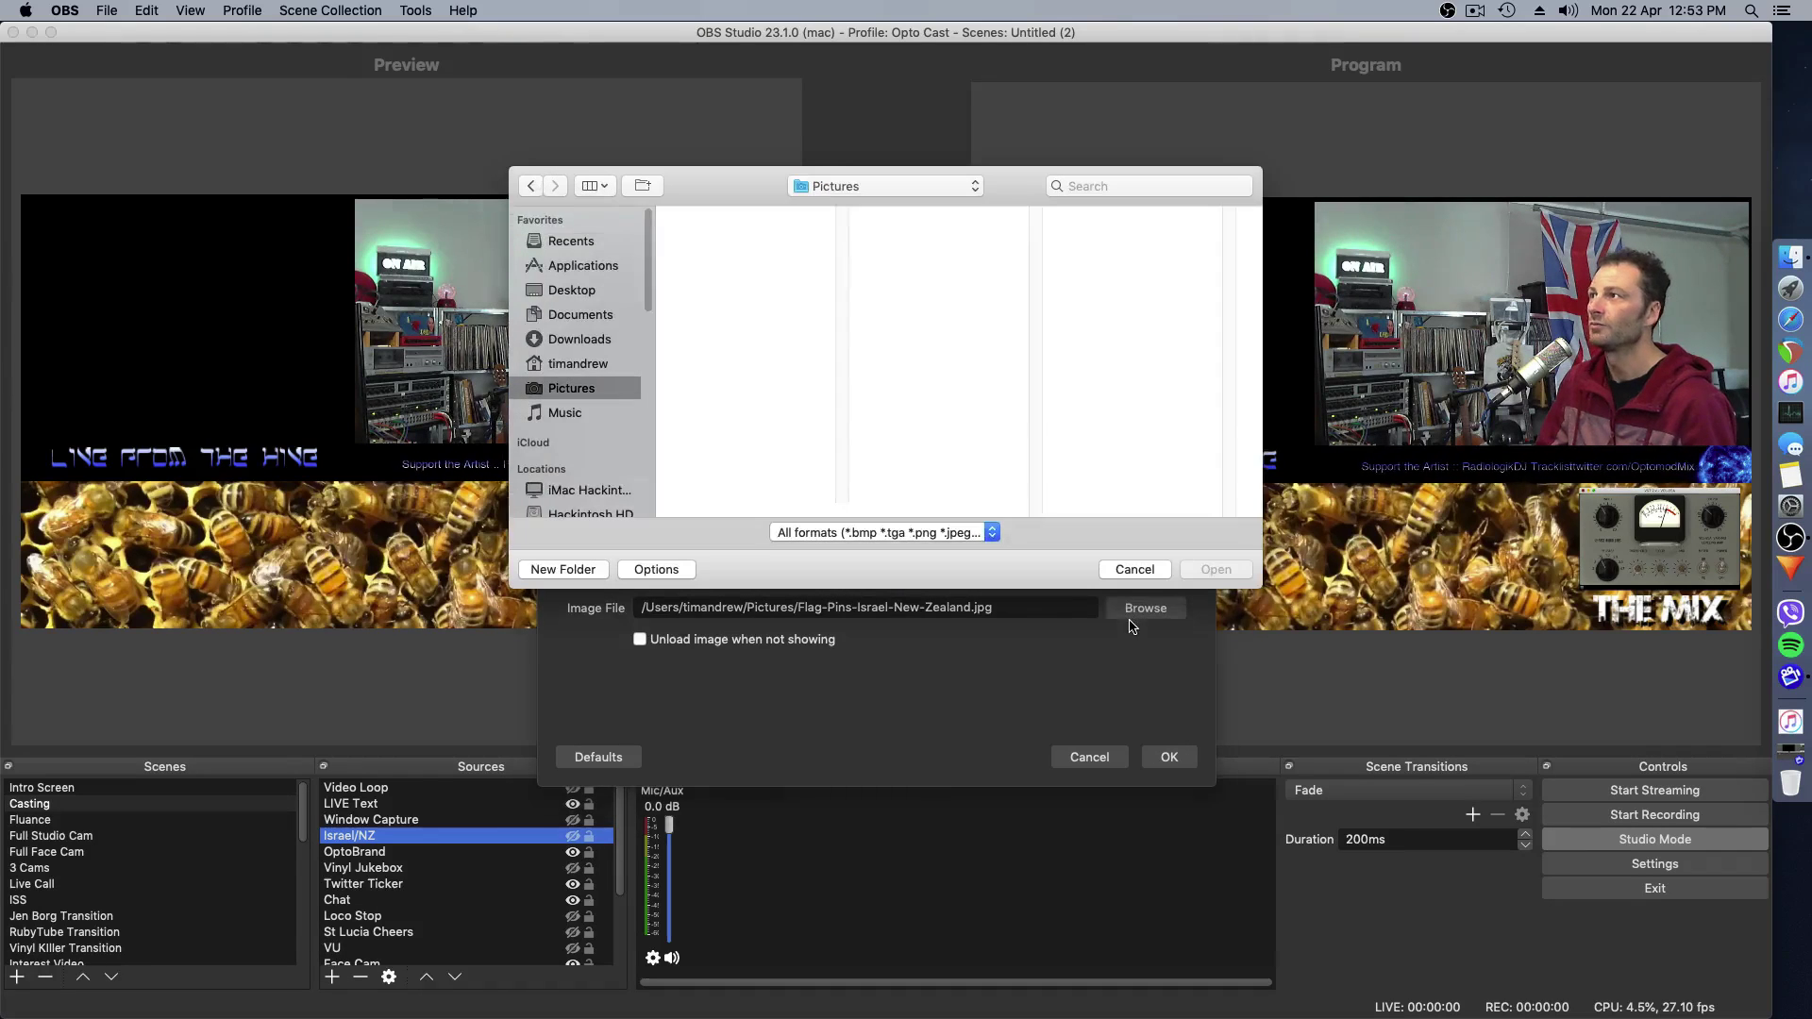
pyautogui.click(581, 315)
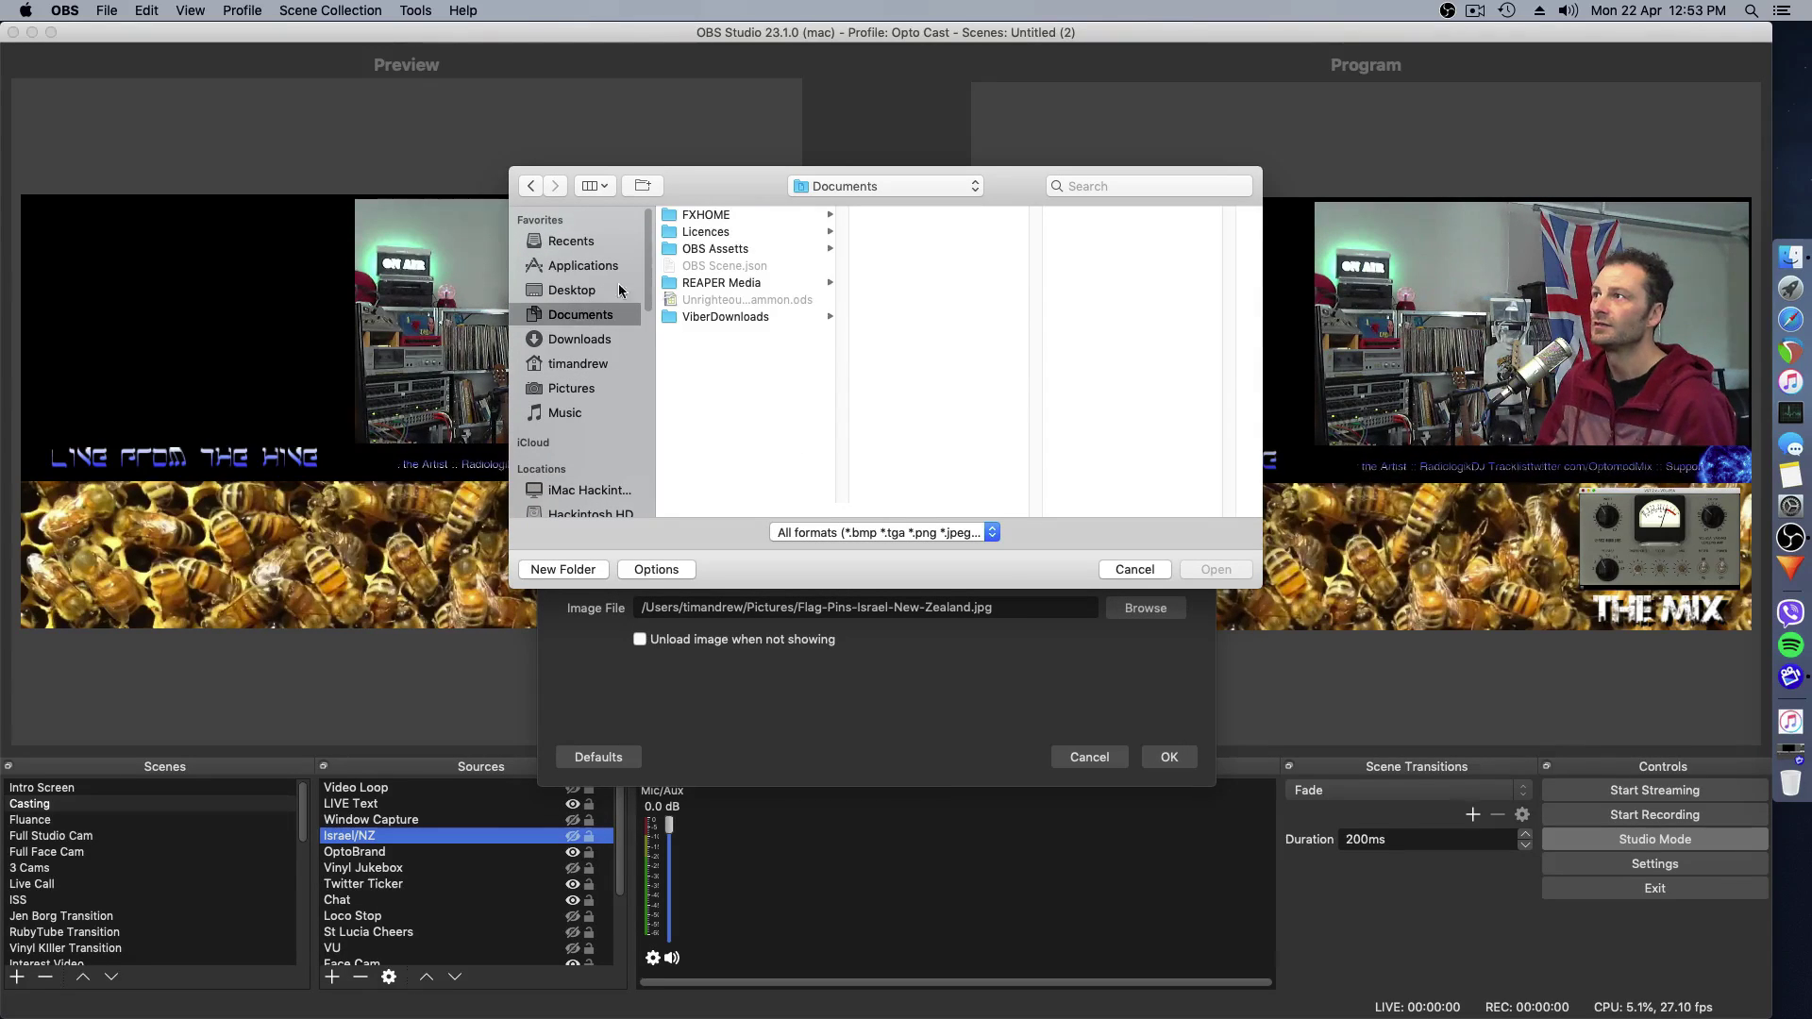
pyautogui.click(682, 317)
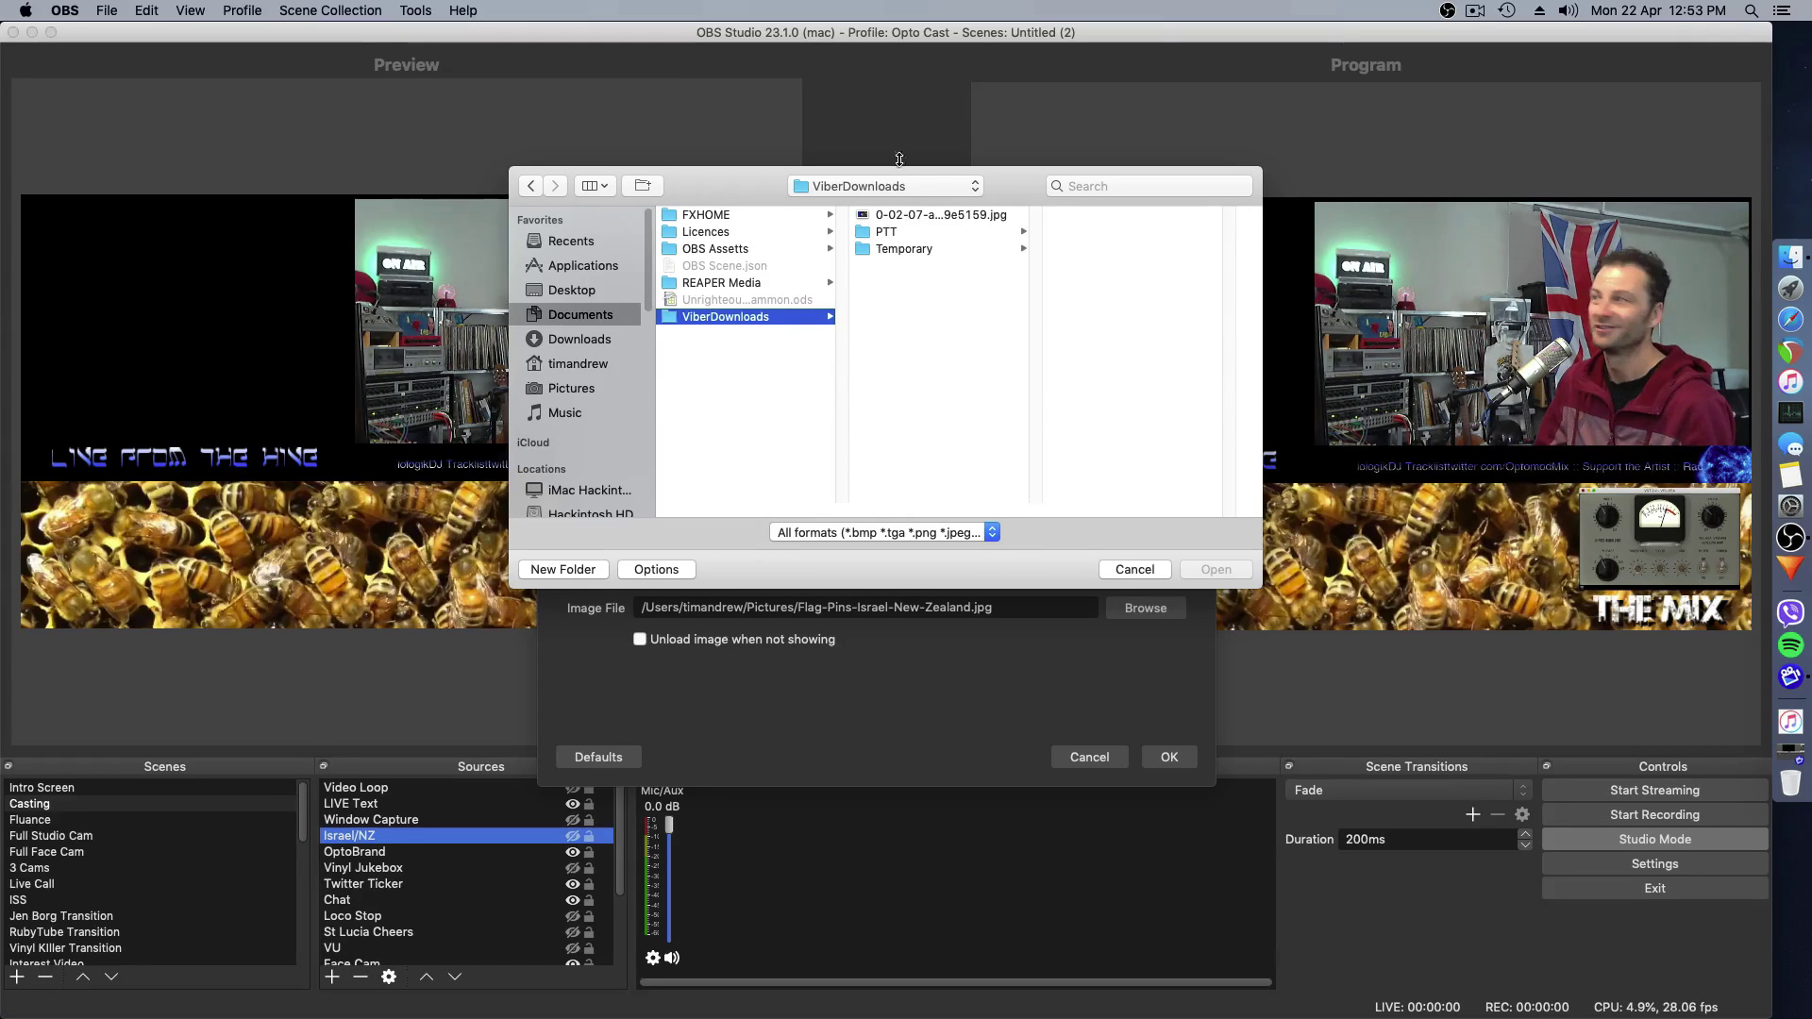
pyautogui.click(1132, 569)
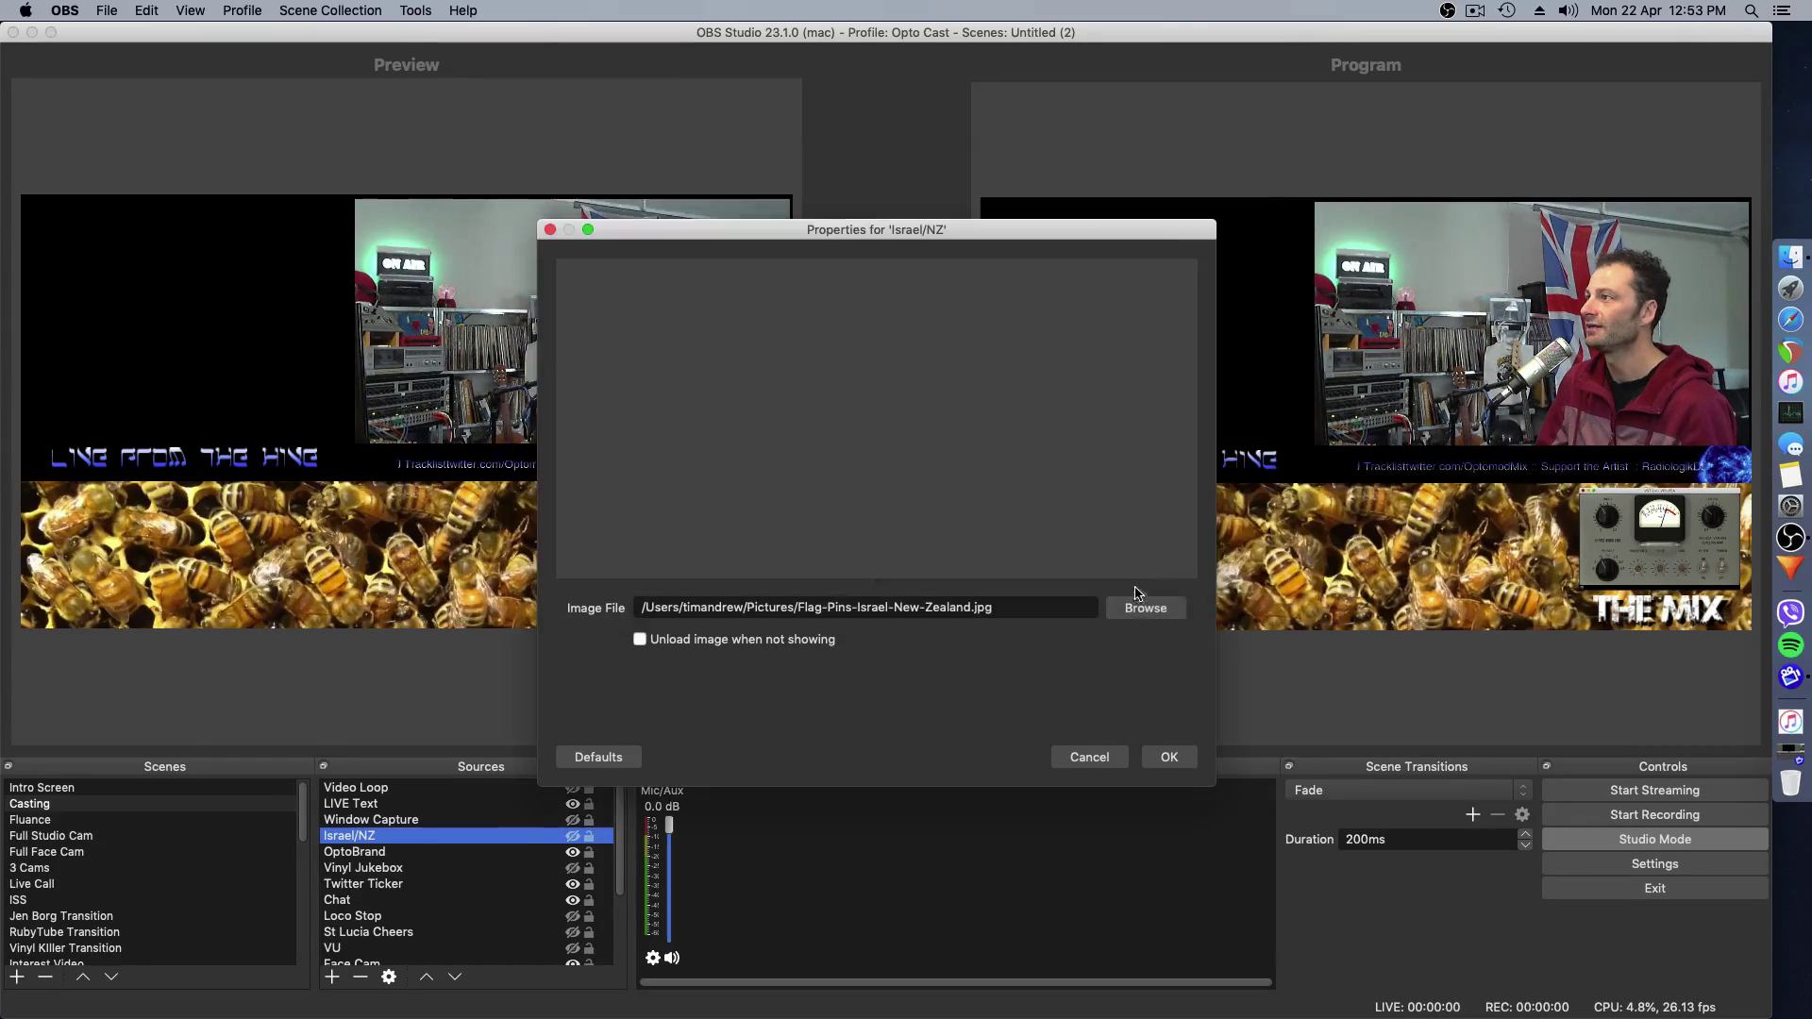
pyautogui.click(1113, 757)
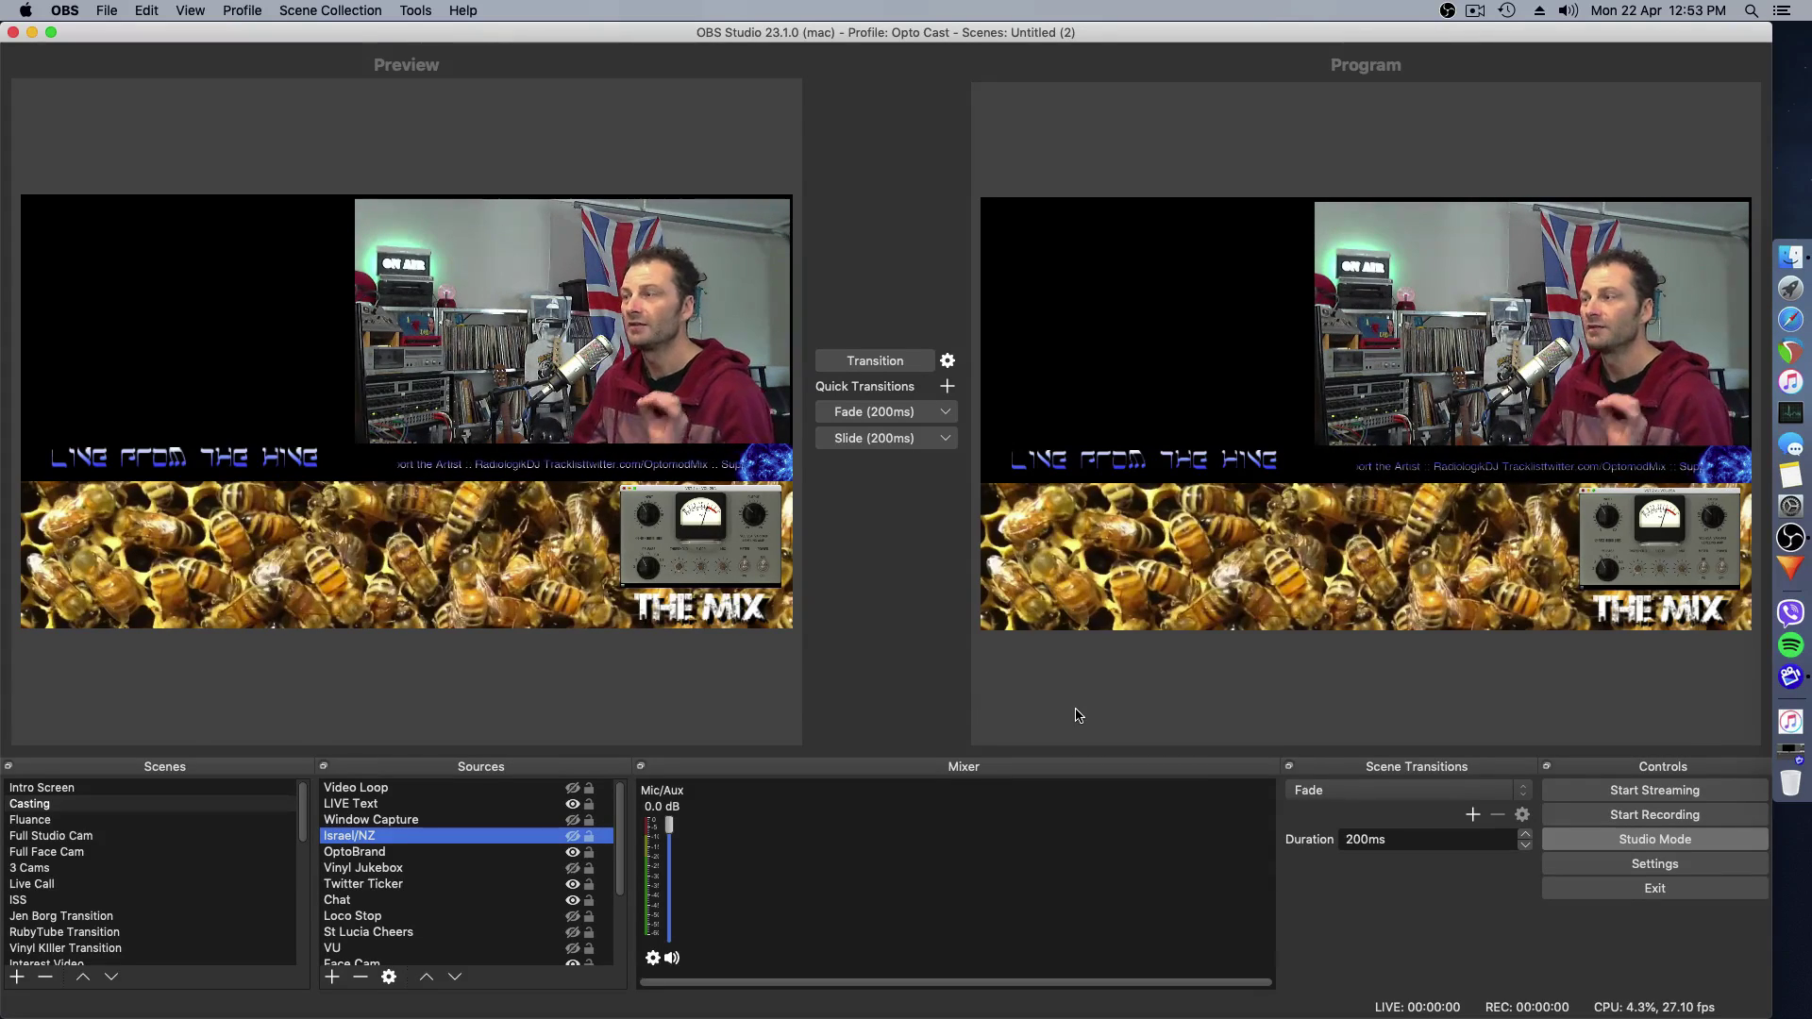
# - Open the Mic/Aux VQP-258A equalizer interface, centre it, and check both frequency knobs read 0 dB
pyautogui.click(653, 958)
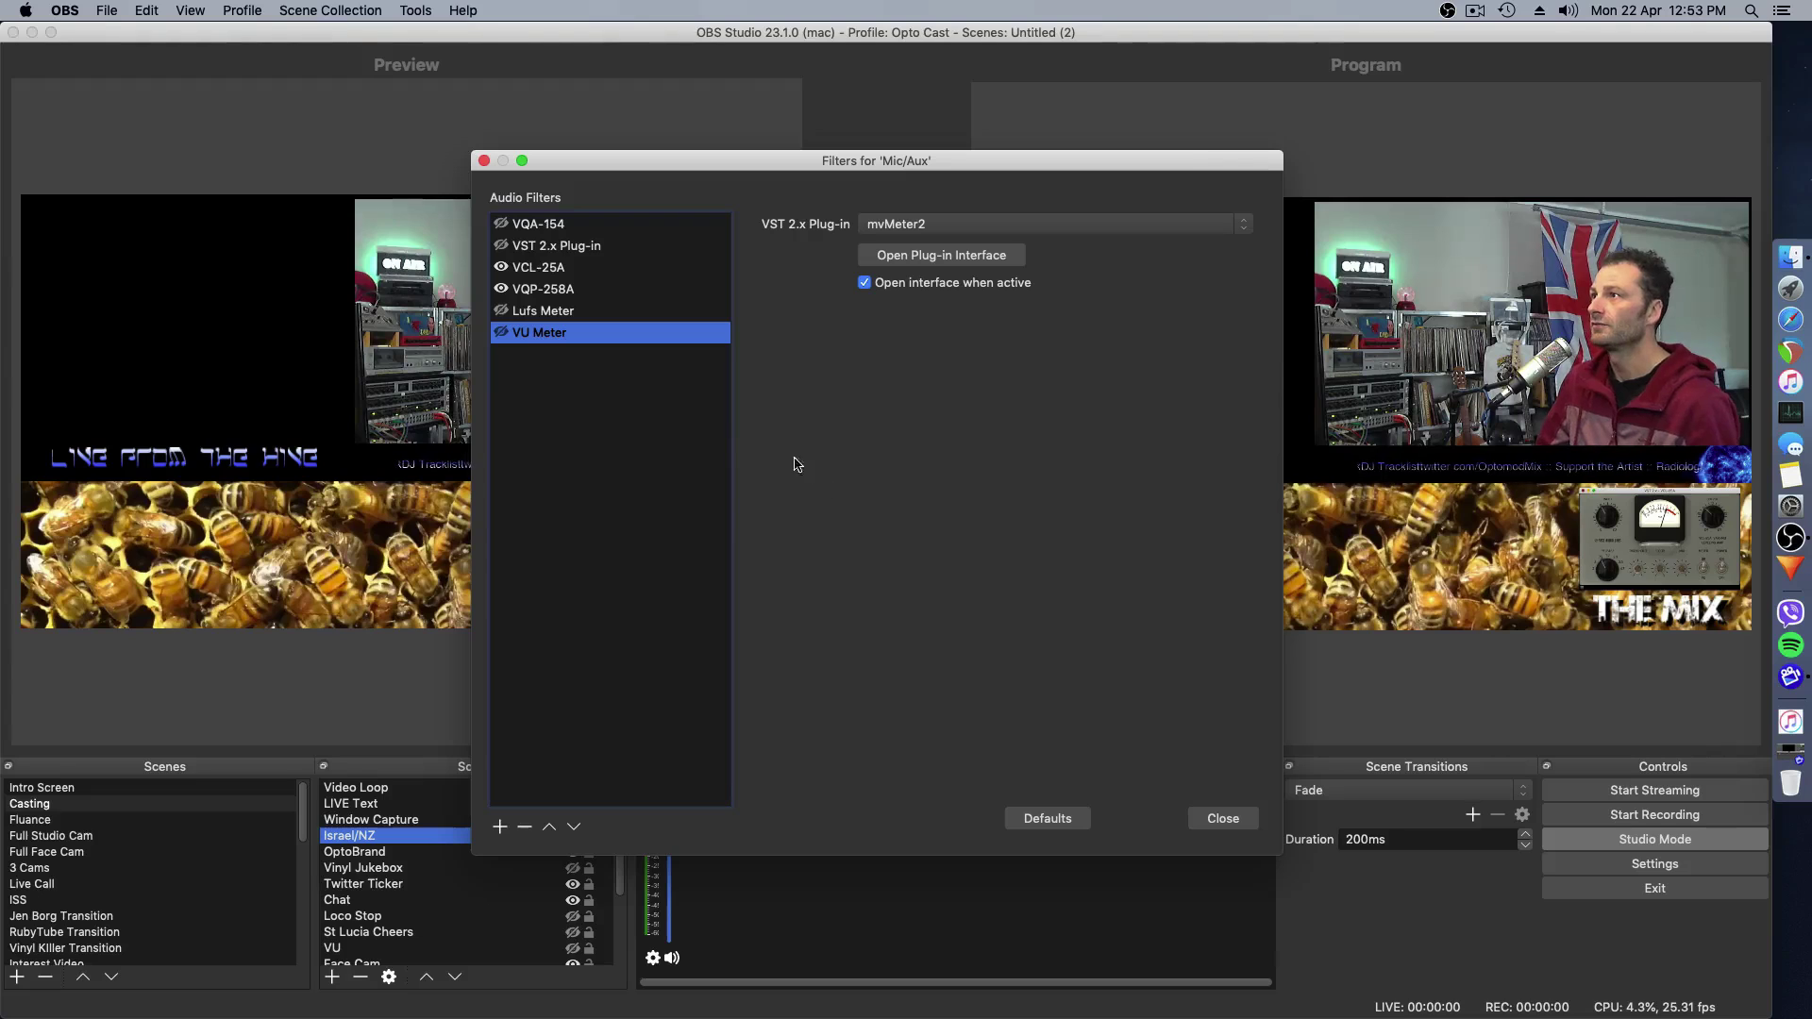
pyautogui.click(596, 293)
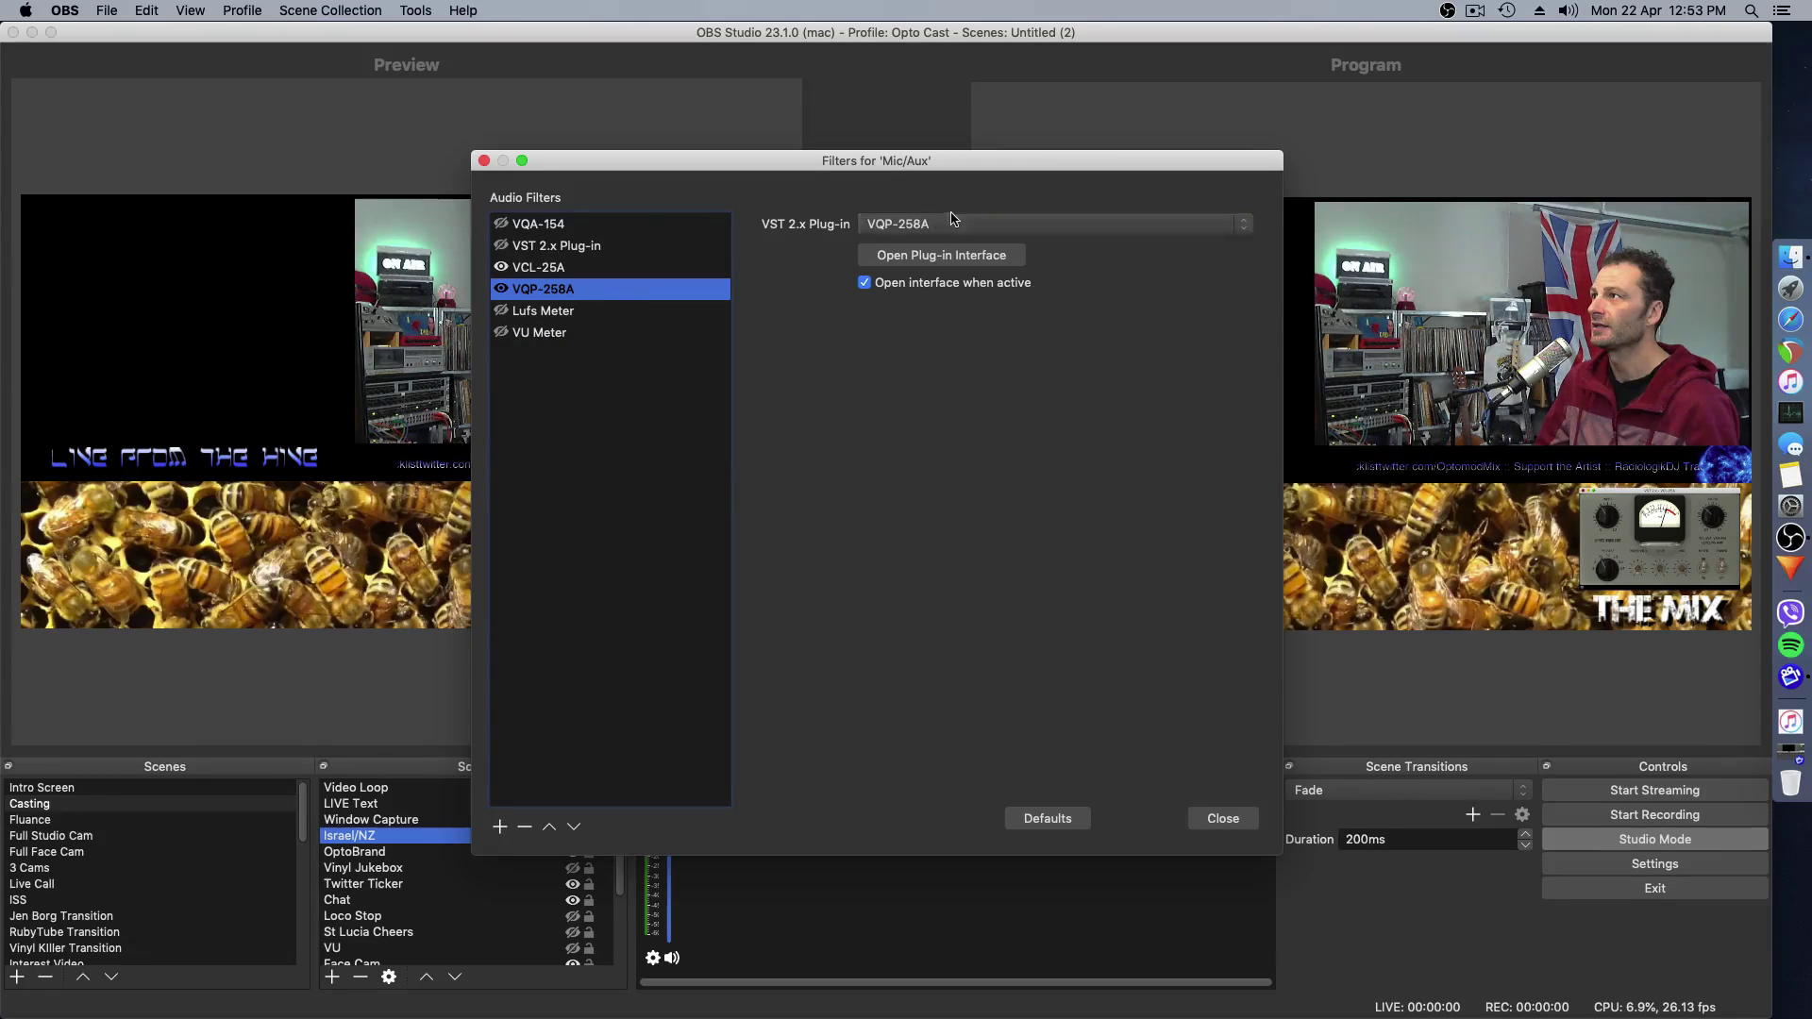
pyautogui.click(943, 257)
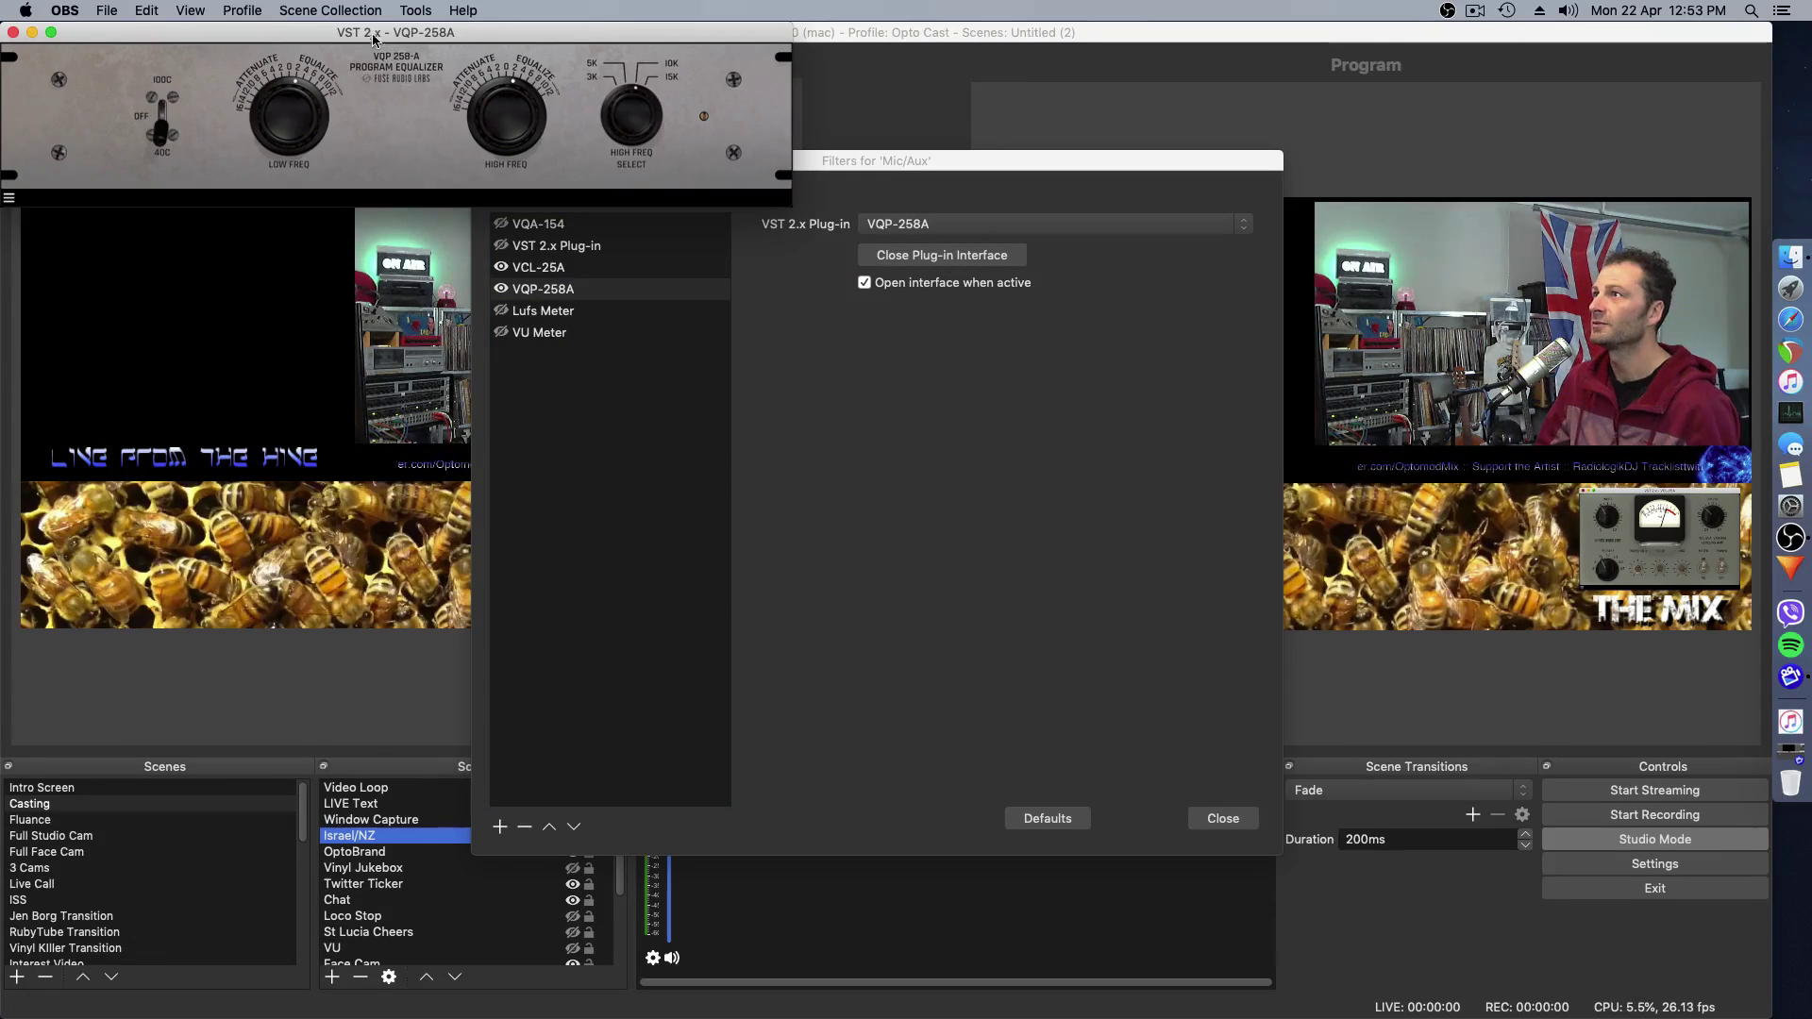
pyautogui.moveTo(373, 40); pyautogui.dragTo(824, 487)
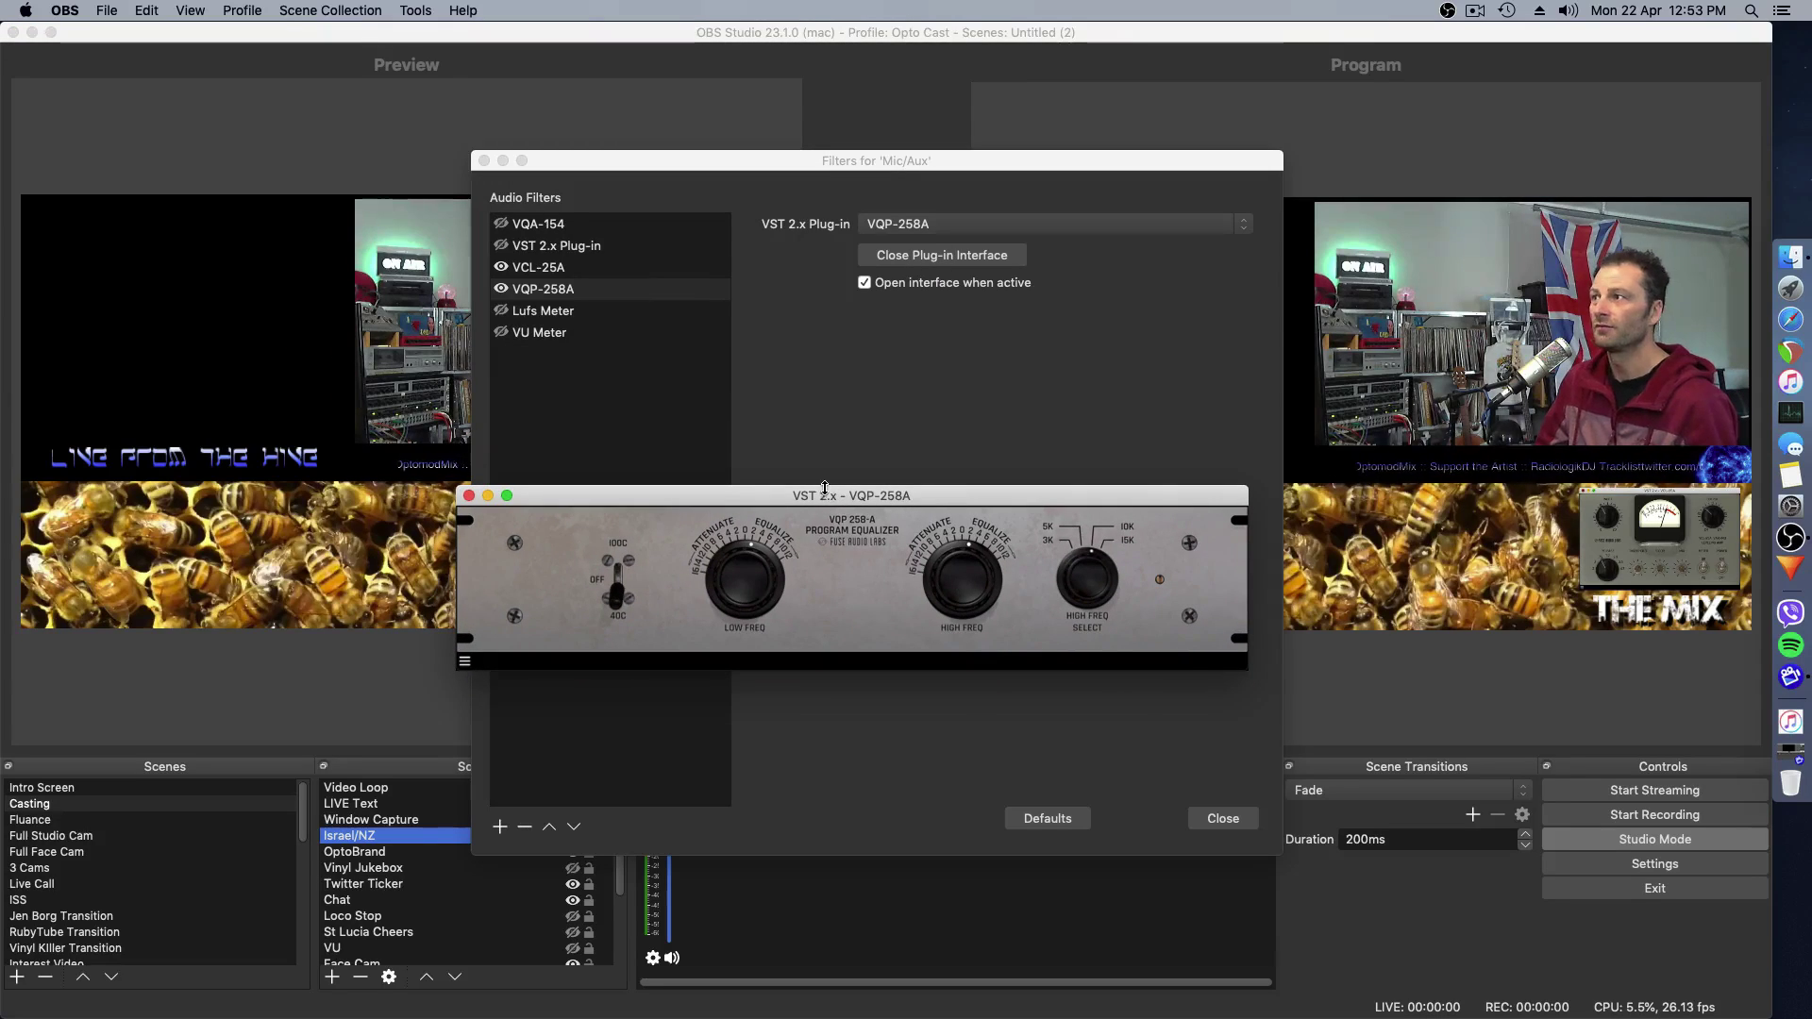
pyautogui.click(747, 576)
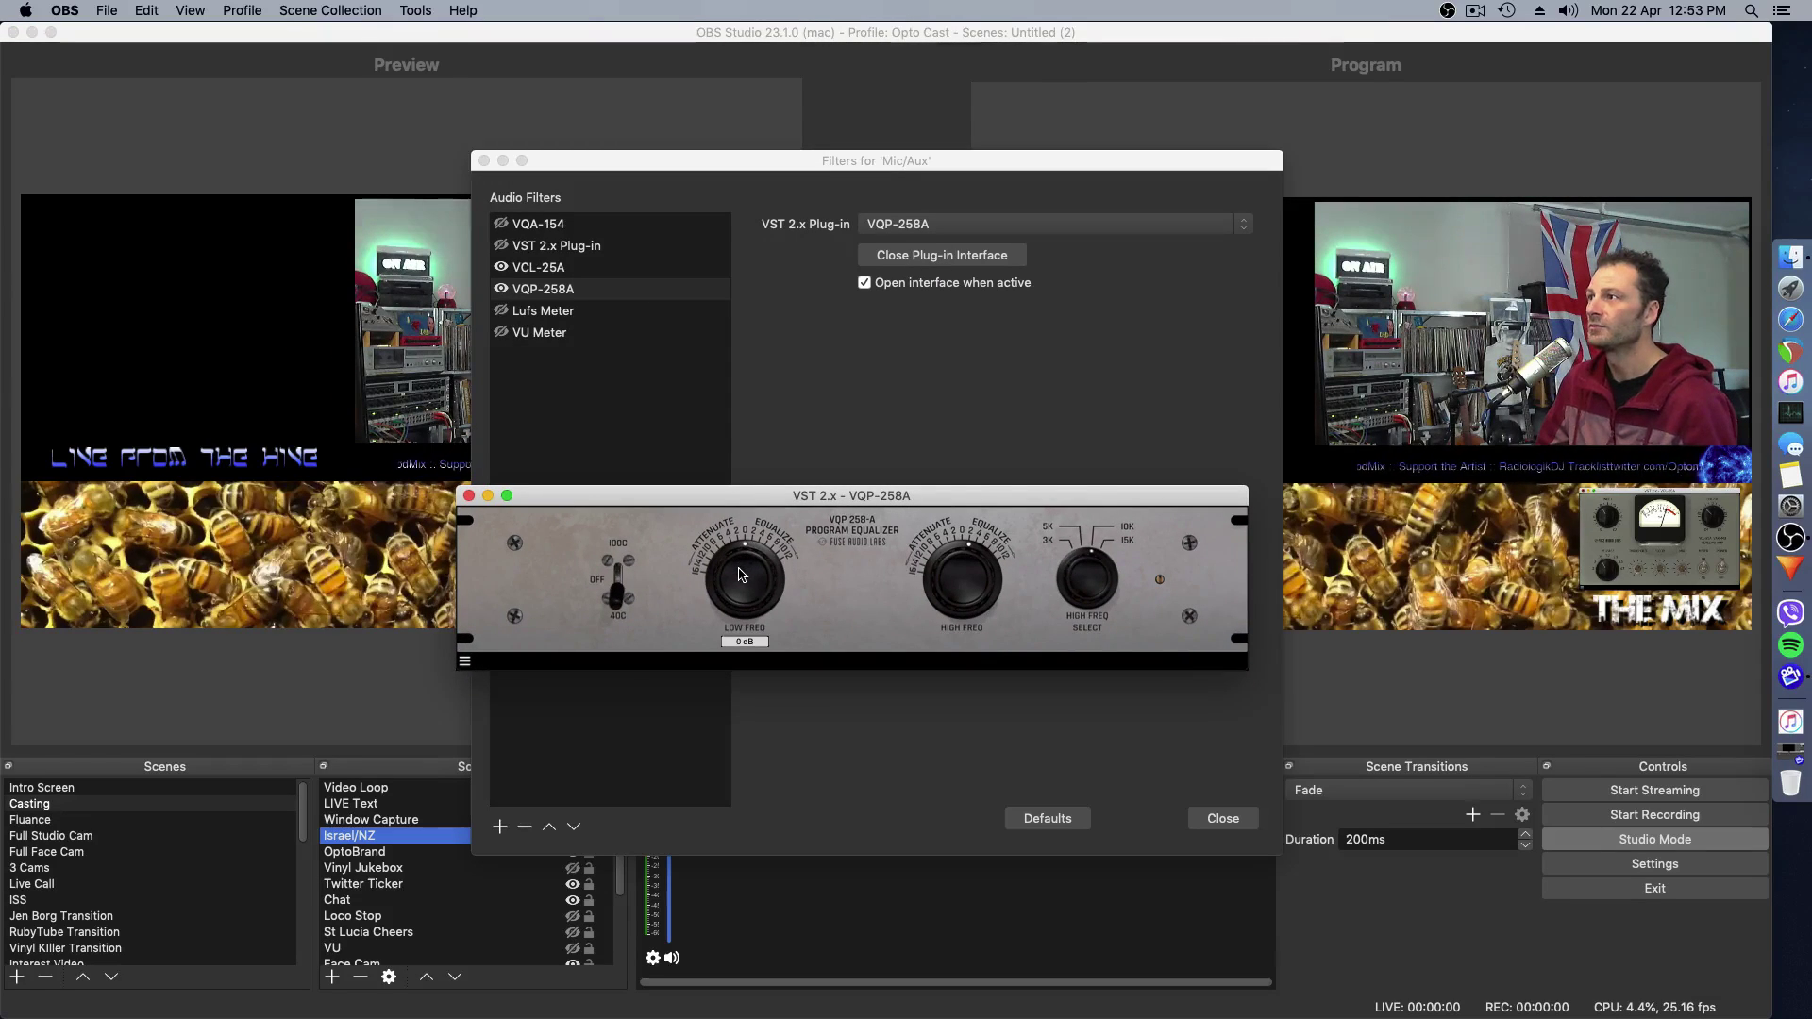
pyautogui.click(943, 582)
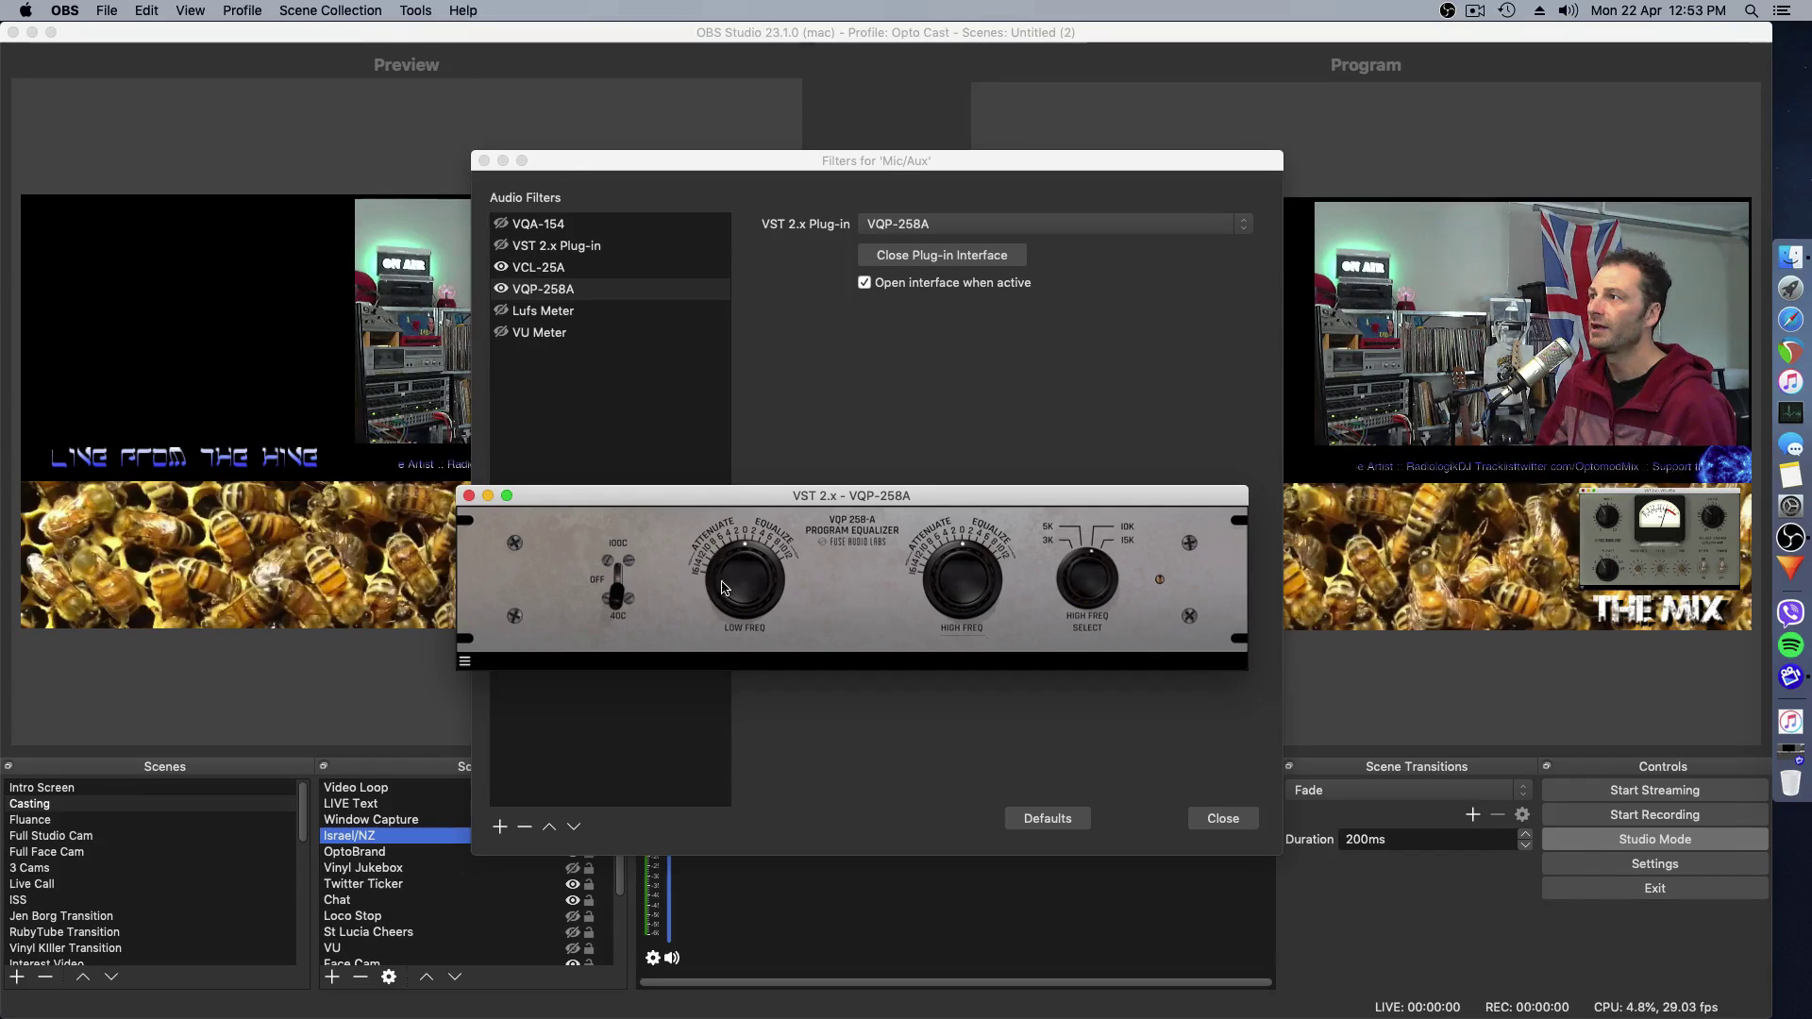
pyautogui.moveTo(743, 579)
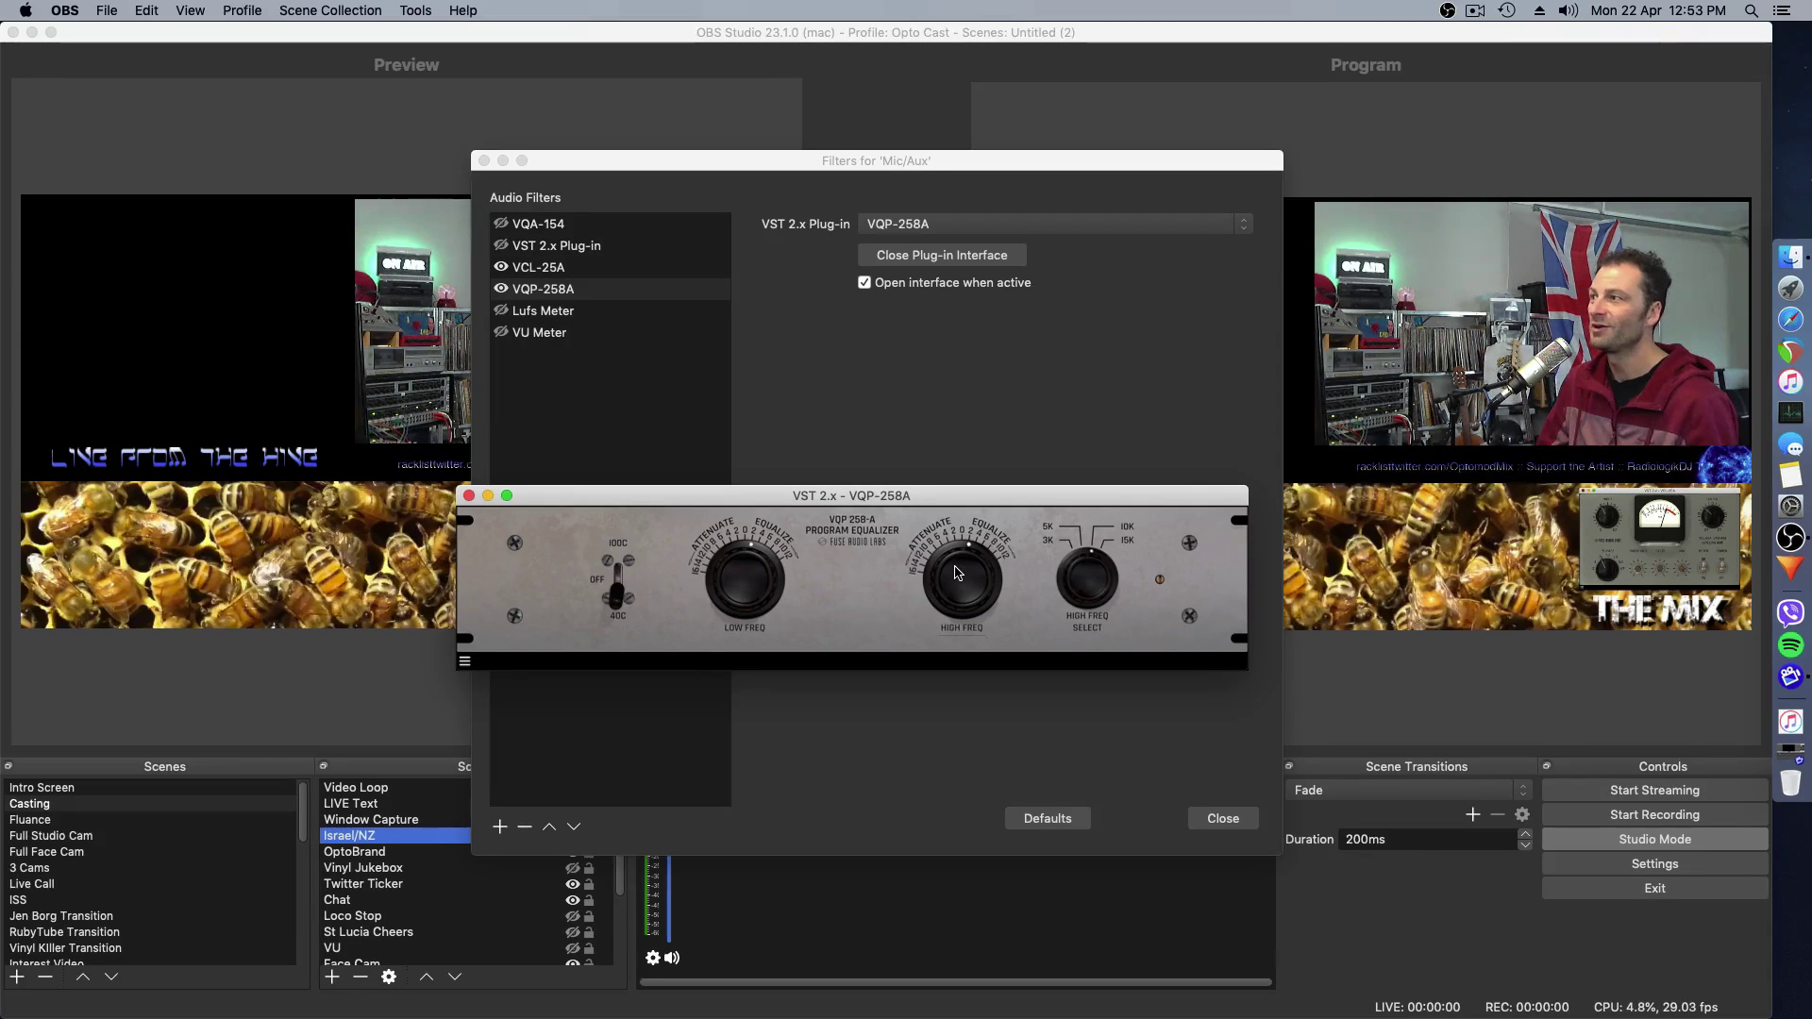
# - Close the 'Mic/Aux' Filters dialog along with the equalizer window
pyautogui.click(469, 497)
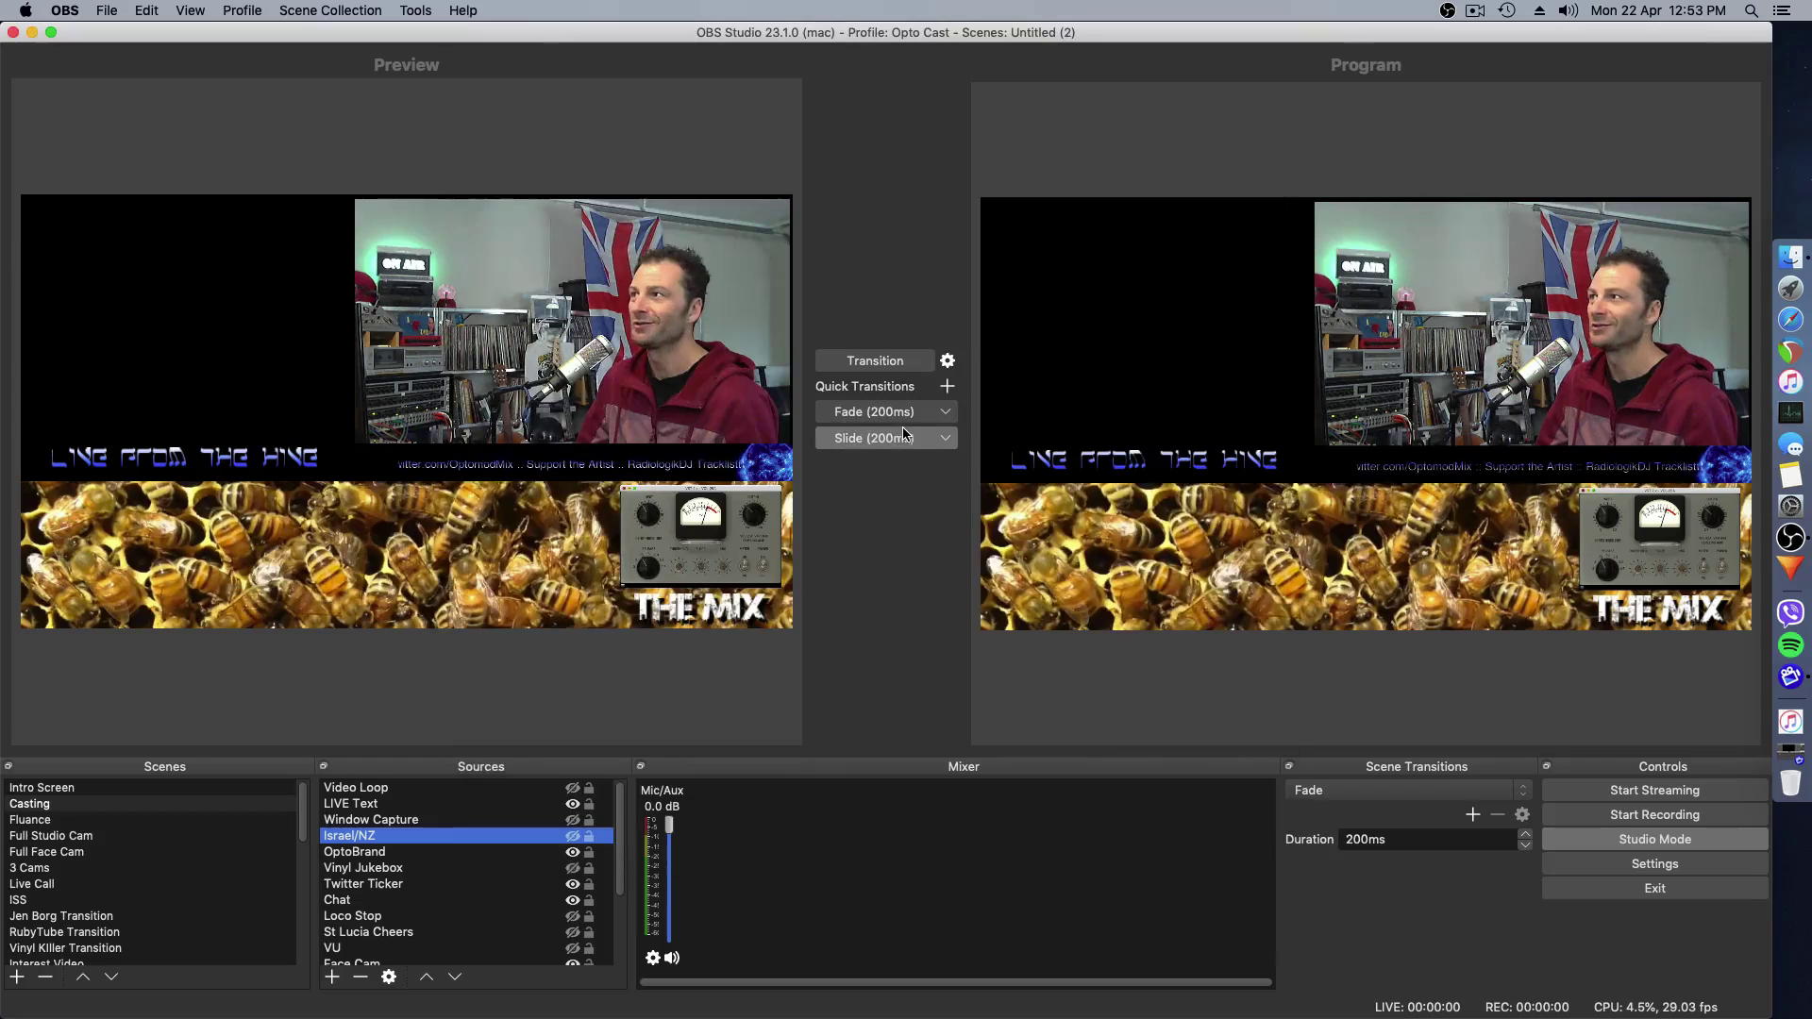